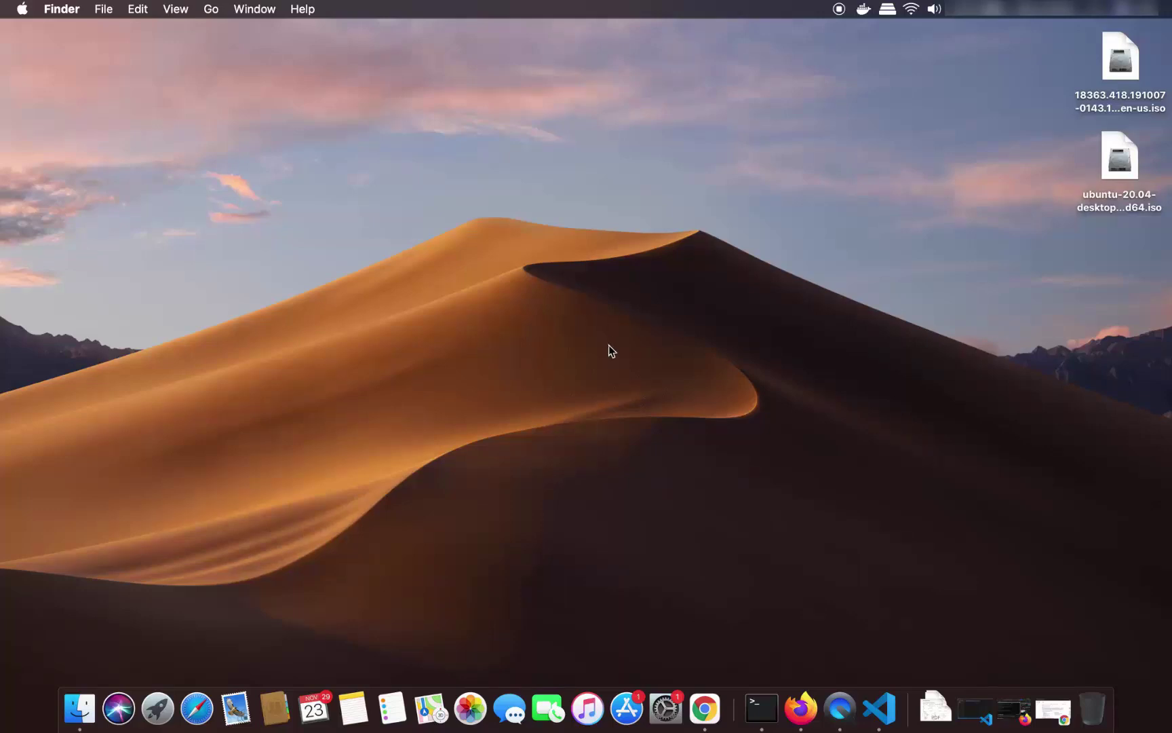
Switch to Chrome and open the Genymobile/scrcpy GitHub repository from the Google results.
{"action": "left_click", "coordinate": [704, 711]}
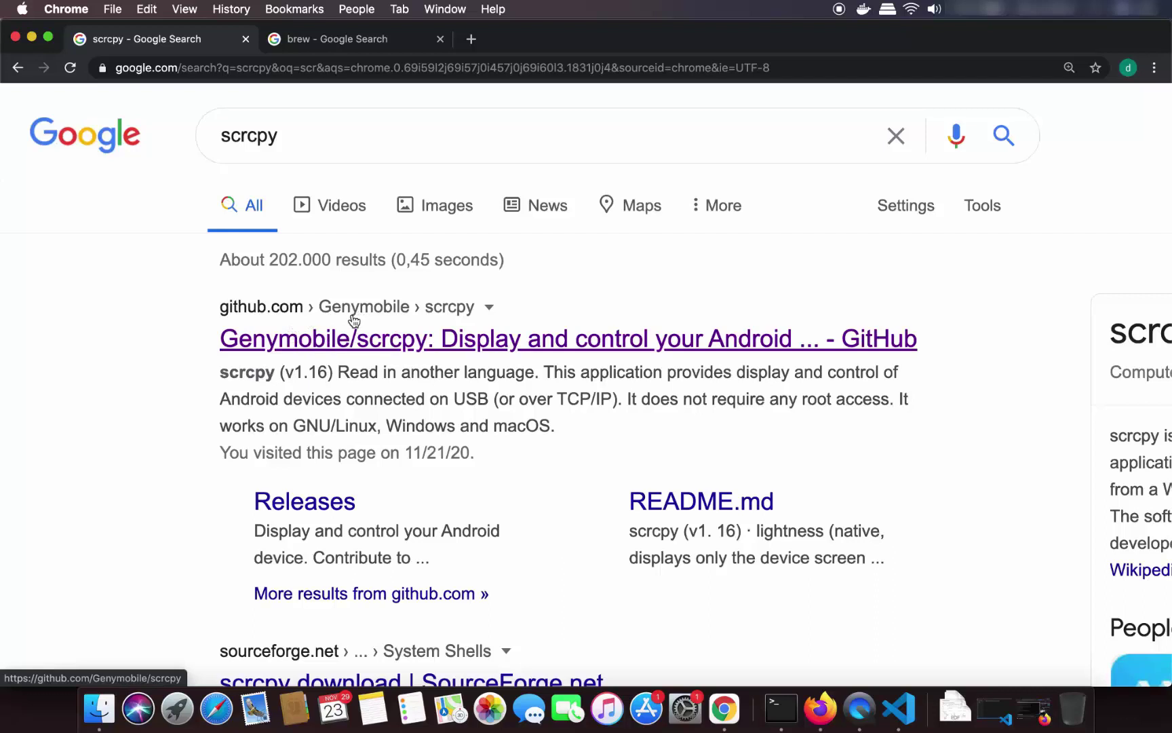
{"action": "left_click", "coordinate": [436, 343]}
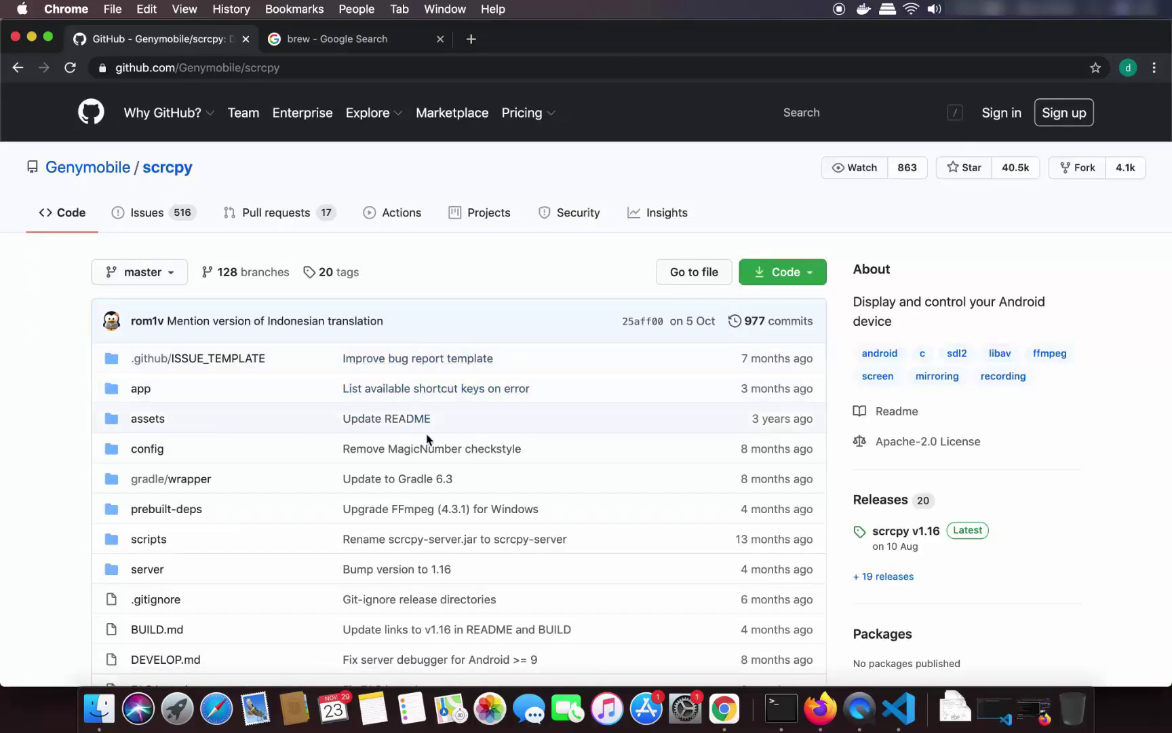
Read through the scrcpy README, covering its features, requirements and installation instructions down to the macOS brew command.
{"action": "scroll", "coordinate": [428, 443], "scroll_direction": "down", "scroll_amount": 10}
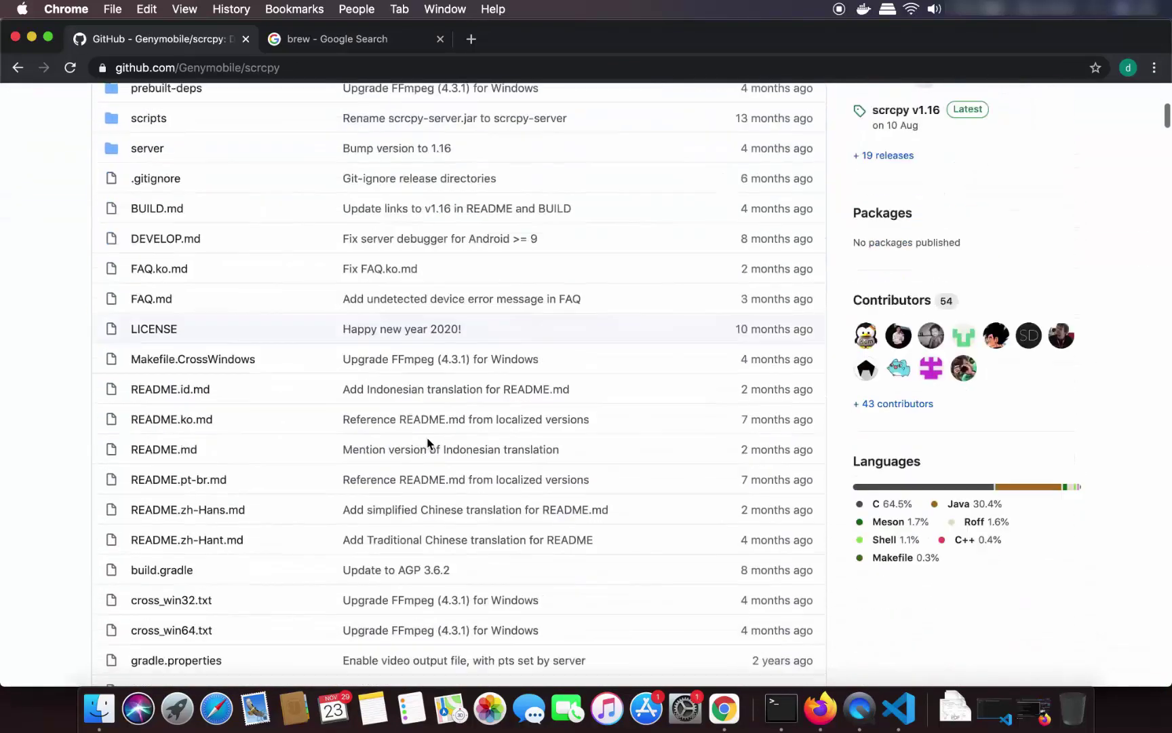
{"action": "scroll", "coordinate": [428, 443], "scroll_direction": "down", "scroll_amount": 7}
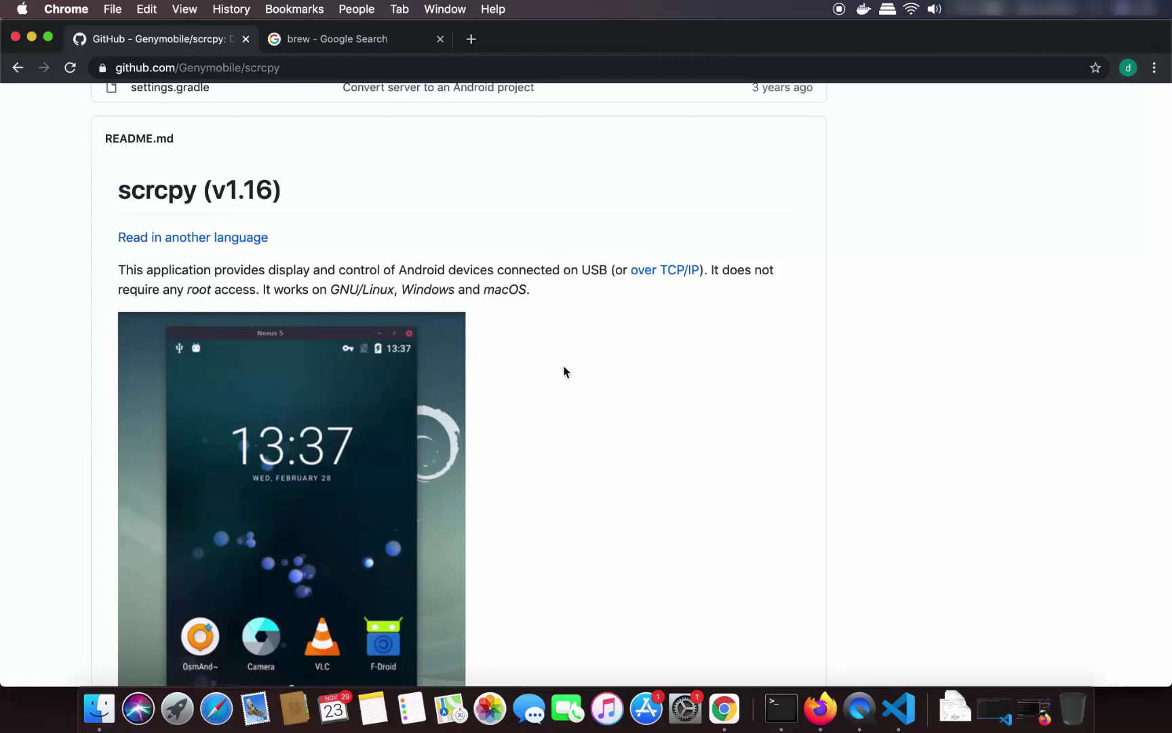
{"action": "scroll", "coordinate": [564, 372], "scroll_direction": "down", "scroll_amount": 5}
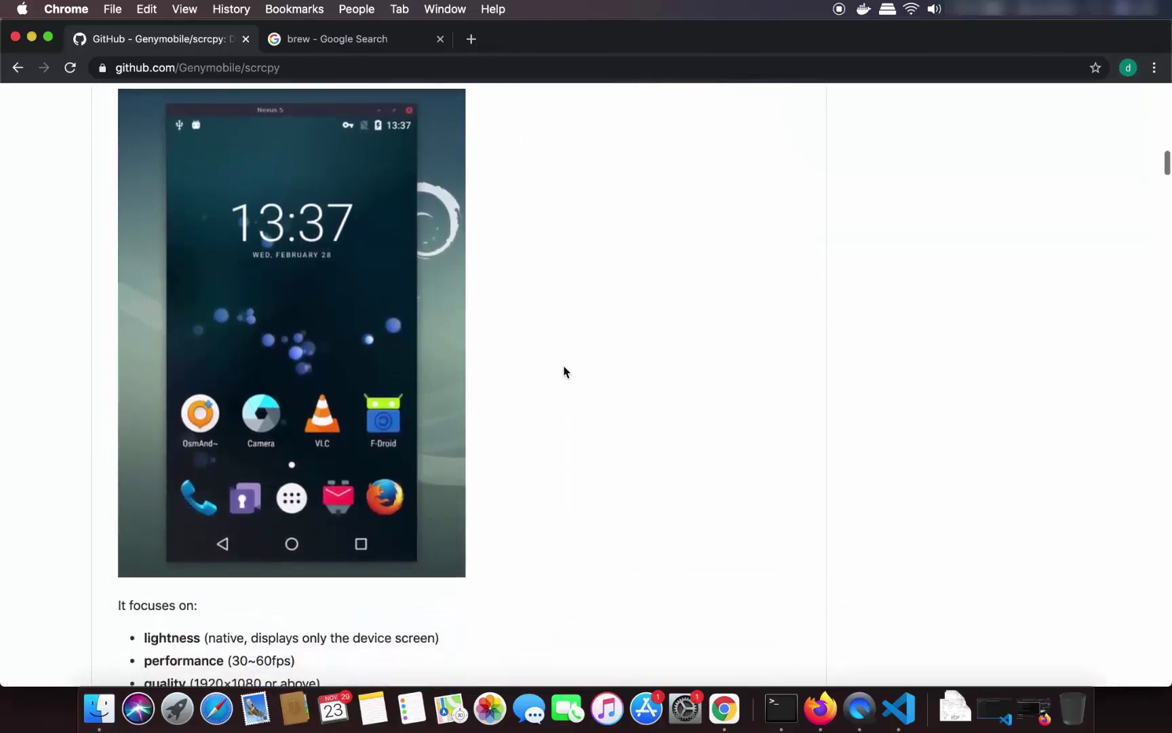
{"action": "scroll", "coordinate": [563, 371], "scroll_direction": "down", "scroll_amount": 9}
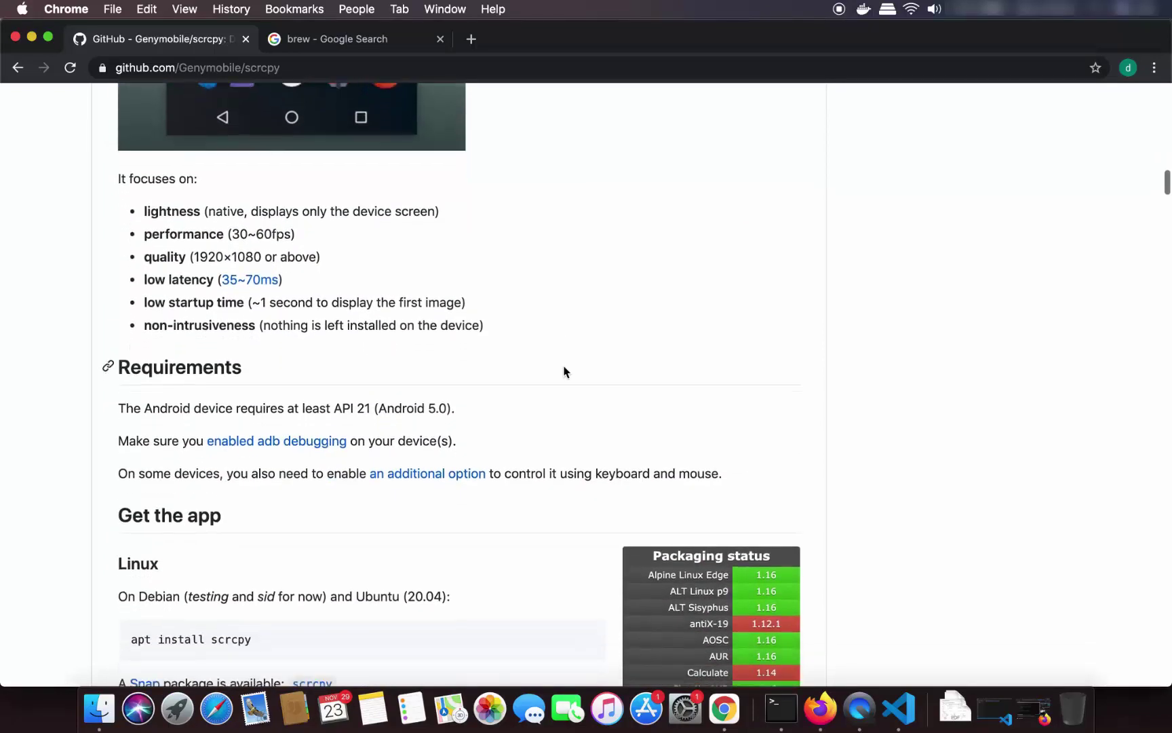
{"action": "scroll", "coordinate": [564, 372], "scroll_direction": "down", "scroll_amount": 4}
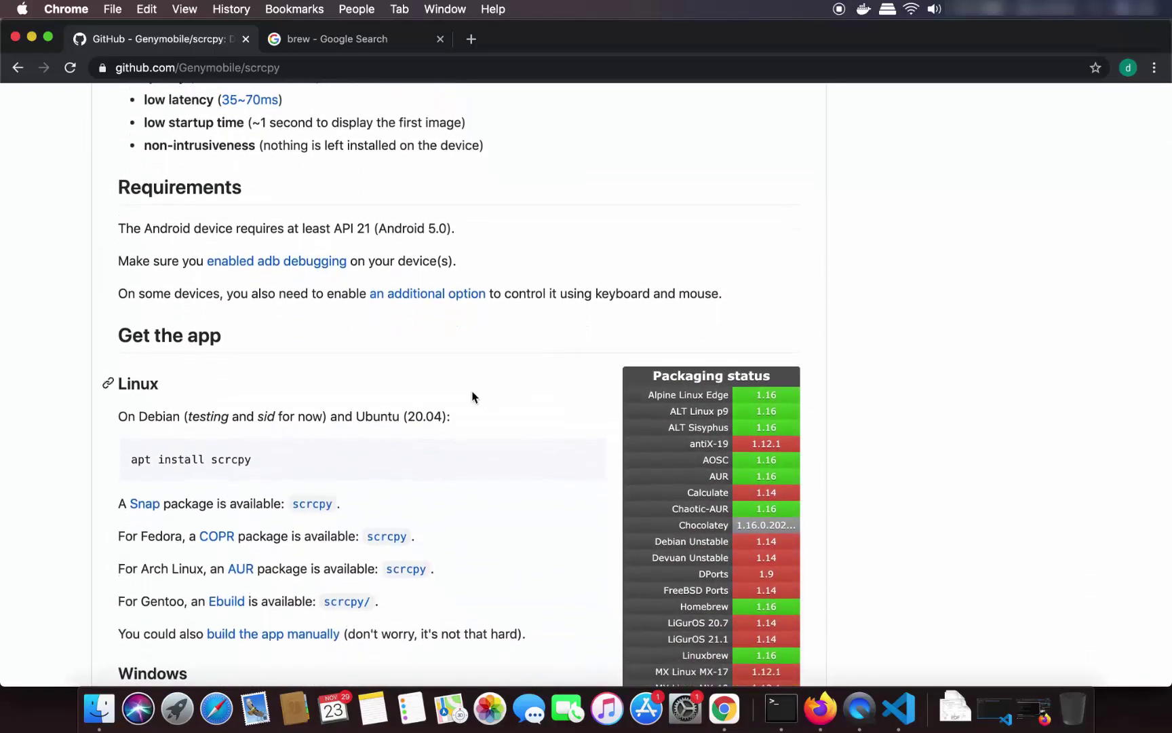
{"action": "scroll", "coordinate": [473, 397], "scroll_direction": "down", "scroll_amount": 5}
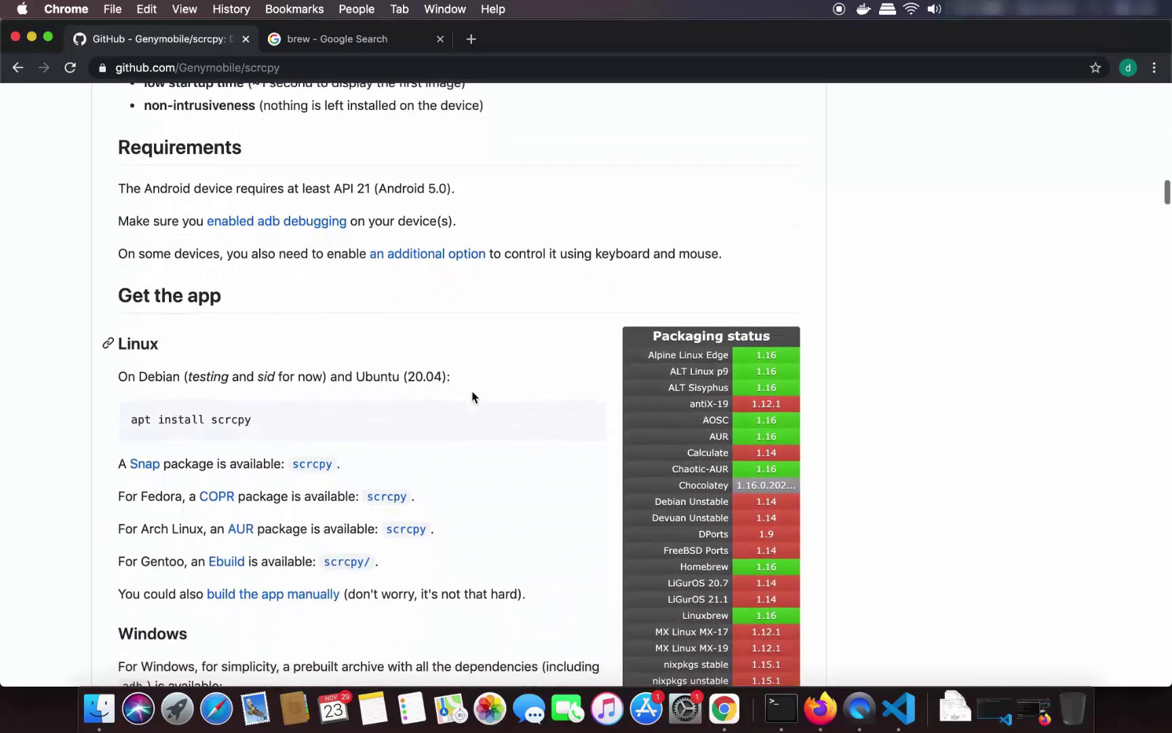
{"action": "scroll", "coordinate": [473, 397], "scroll_direction": "down", "scroll_amount": 9}
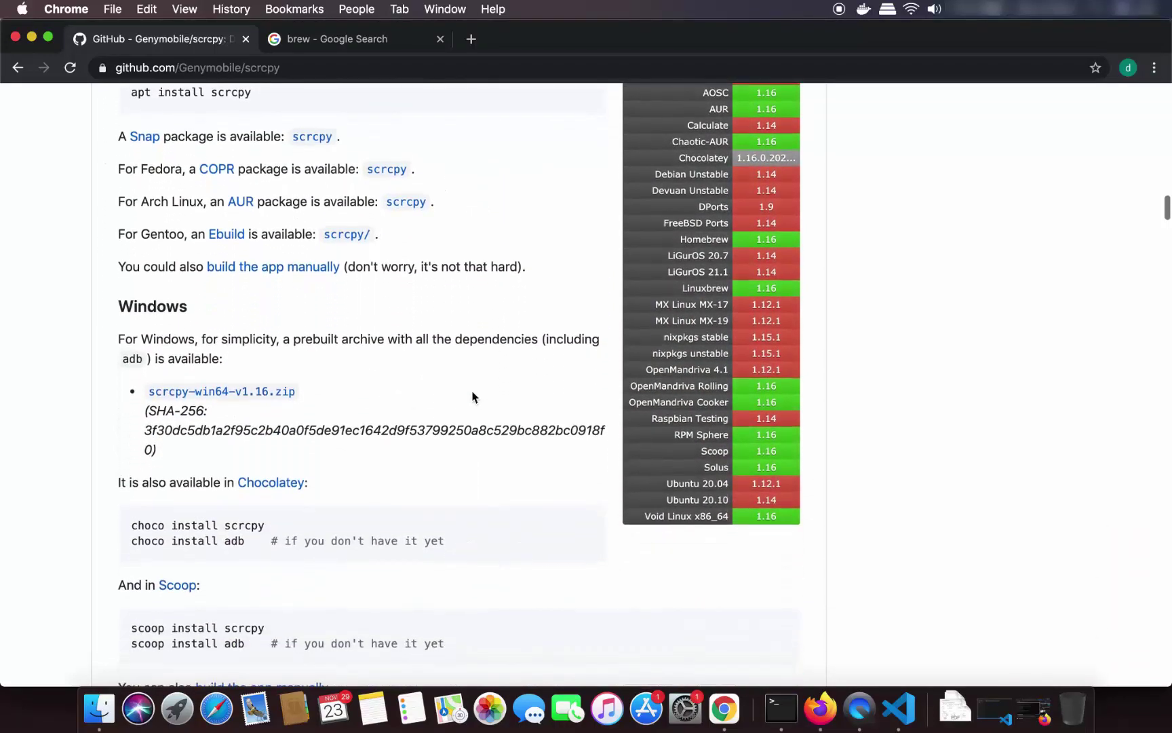
{"action": "scroll", "coordinate": [473, 397], "scroll_direction": "down", "scroll_amount": 4}
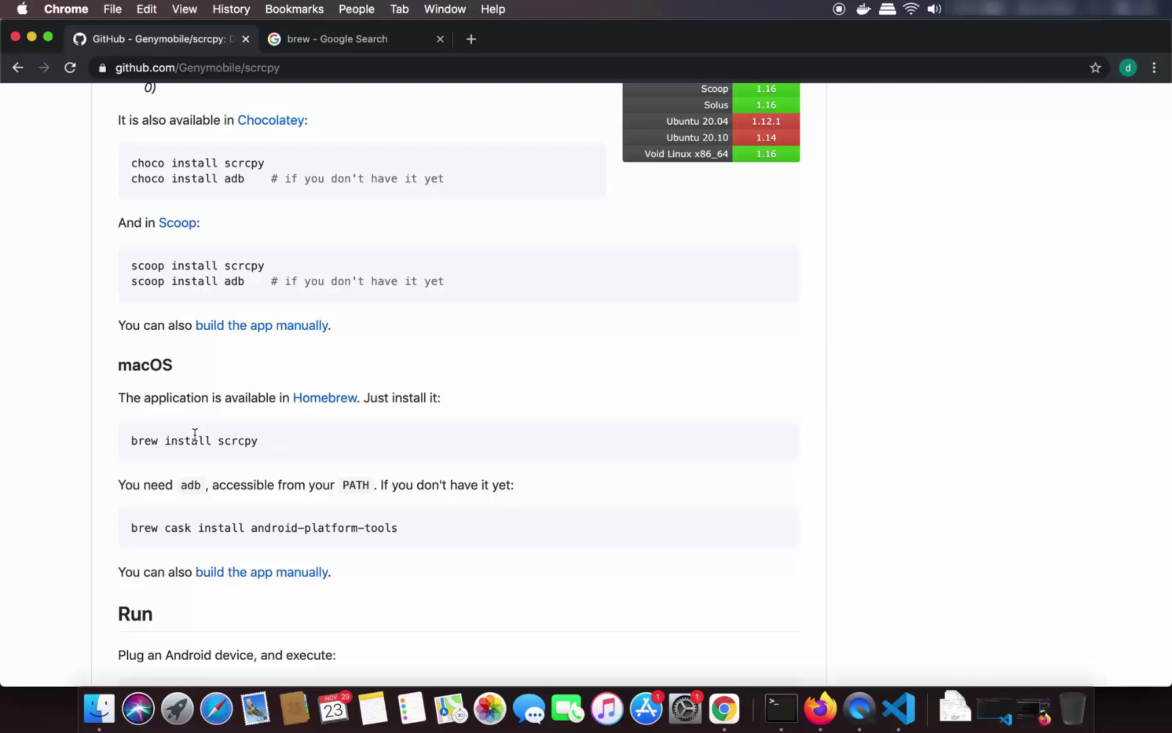
{"action": "double_click", "coordinate": [147, 442]}
{"action": "double_click", "coordinate": [239, 442]}
Open the Homebrew site from the macOS section in a new tab and copy its install command.
{"action": "left_click", "coordinate": [313, 403], "text": "super"}
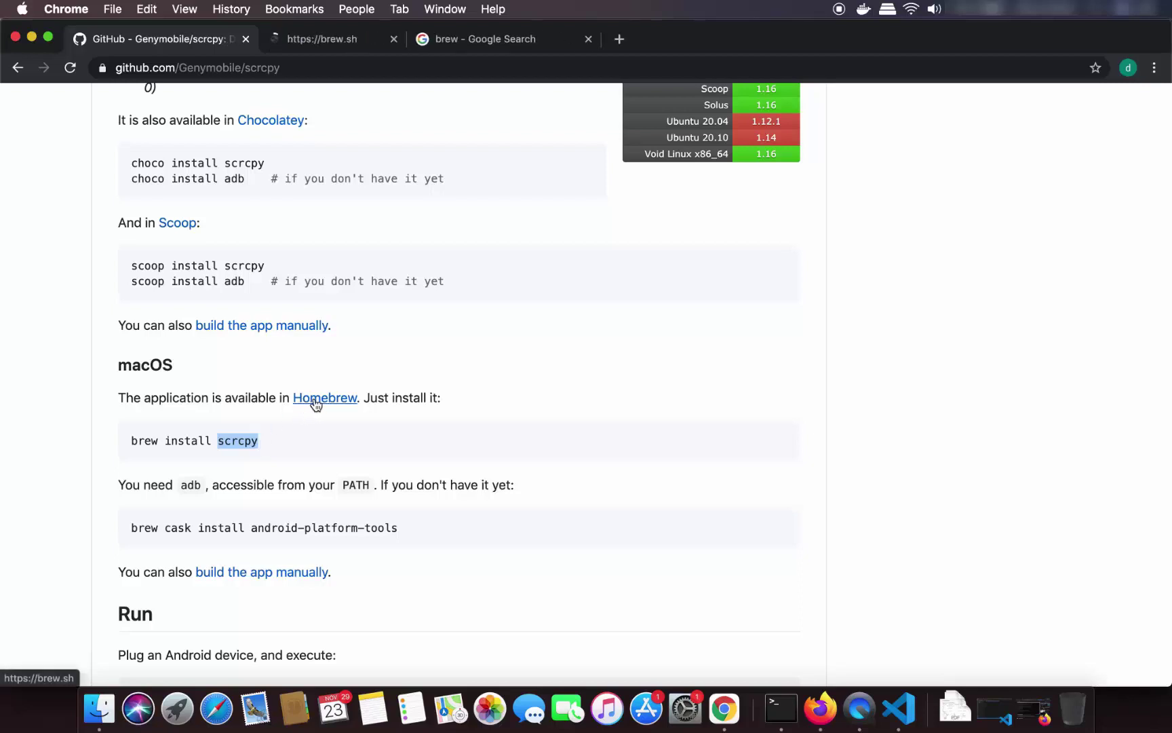
{"action": "left_click", "coordinate": [354, 41]}
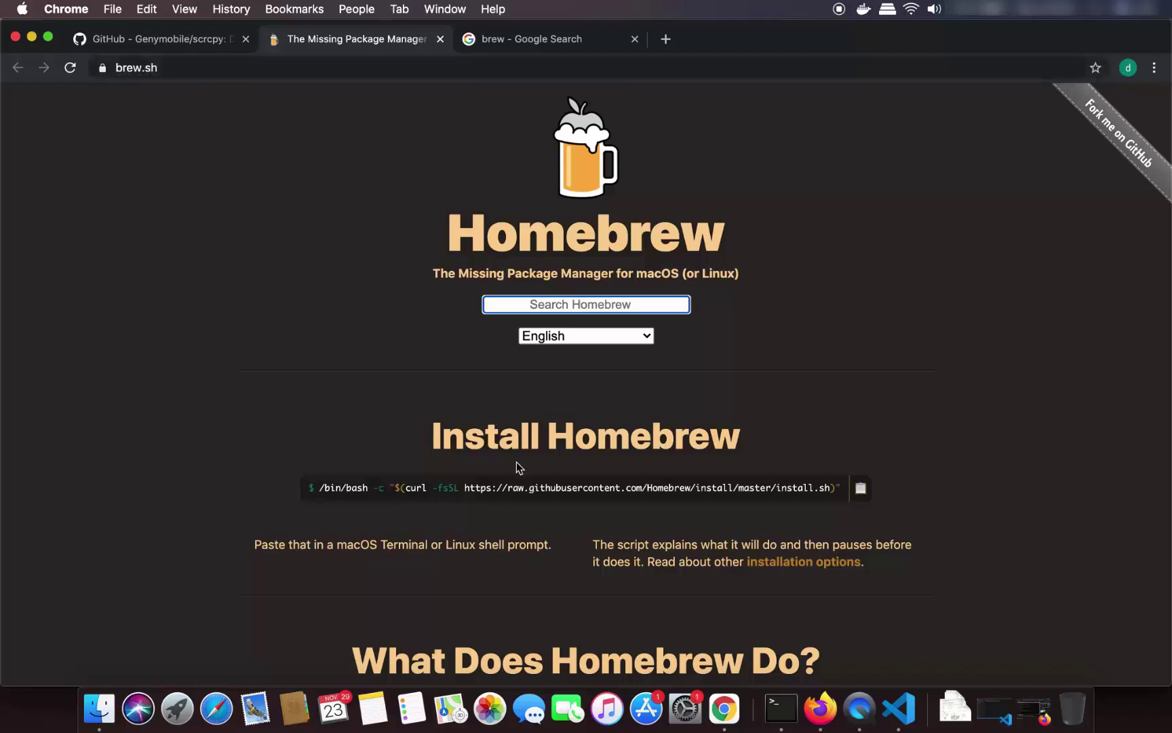
{"action": "left_click", "coordinate": [860, 488]}
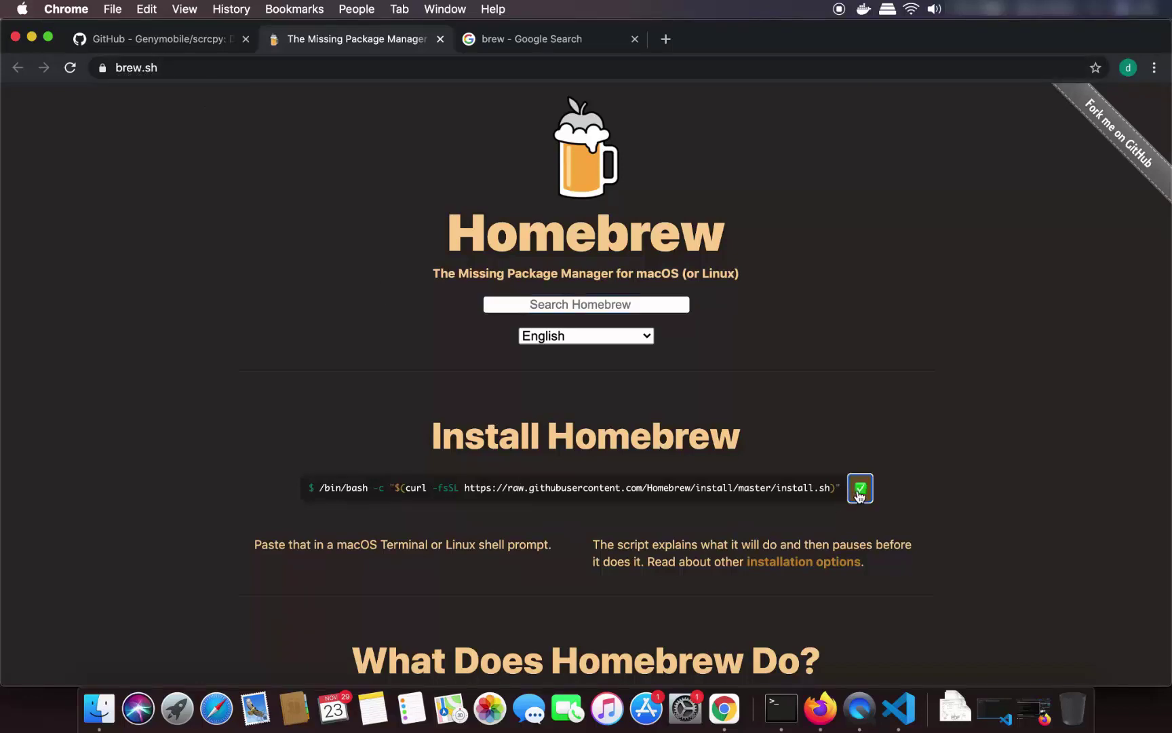
{"action": "left_click", "coordinate": [705, 490]}
{"action": "key", "text": "super+c"}
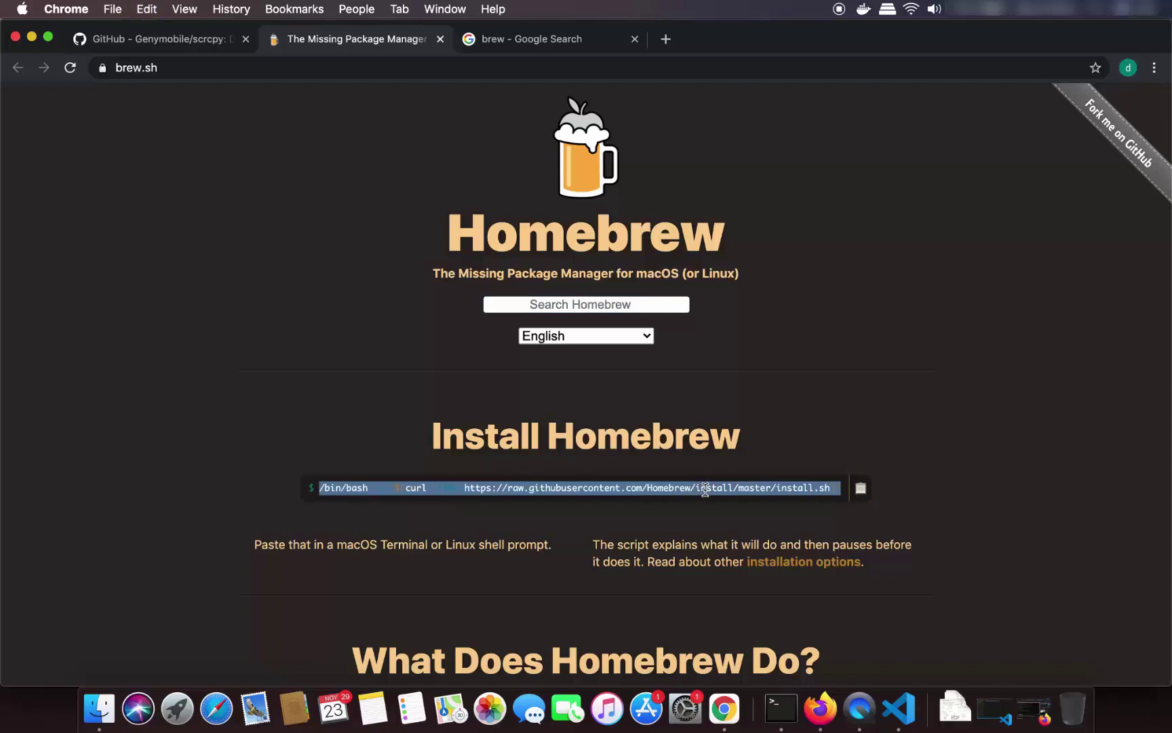
{"action": "key", "text": "super+c"}
{"action": "key", "text": "super+c"}
Open Terminal, try to run the copied Homebrew install script and answer the administrator password prompt.
{"action": "key", "text": "super+space"}
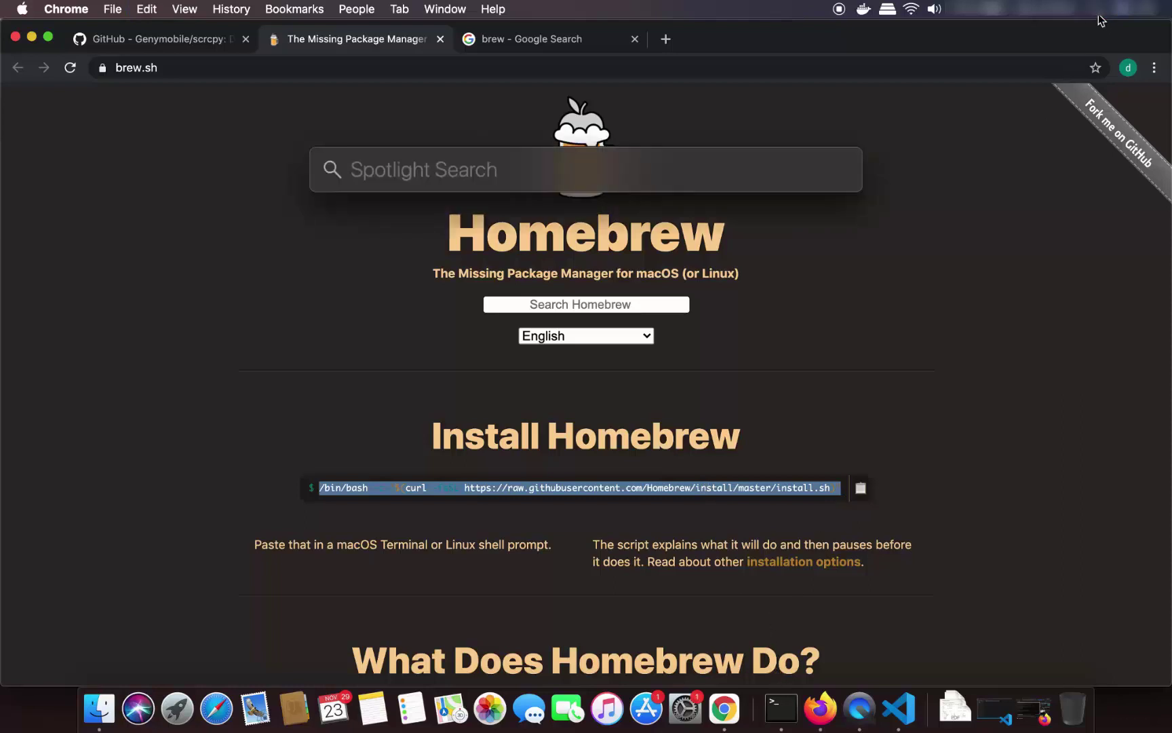
{"action": "type", "text": "ter"}
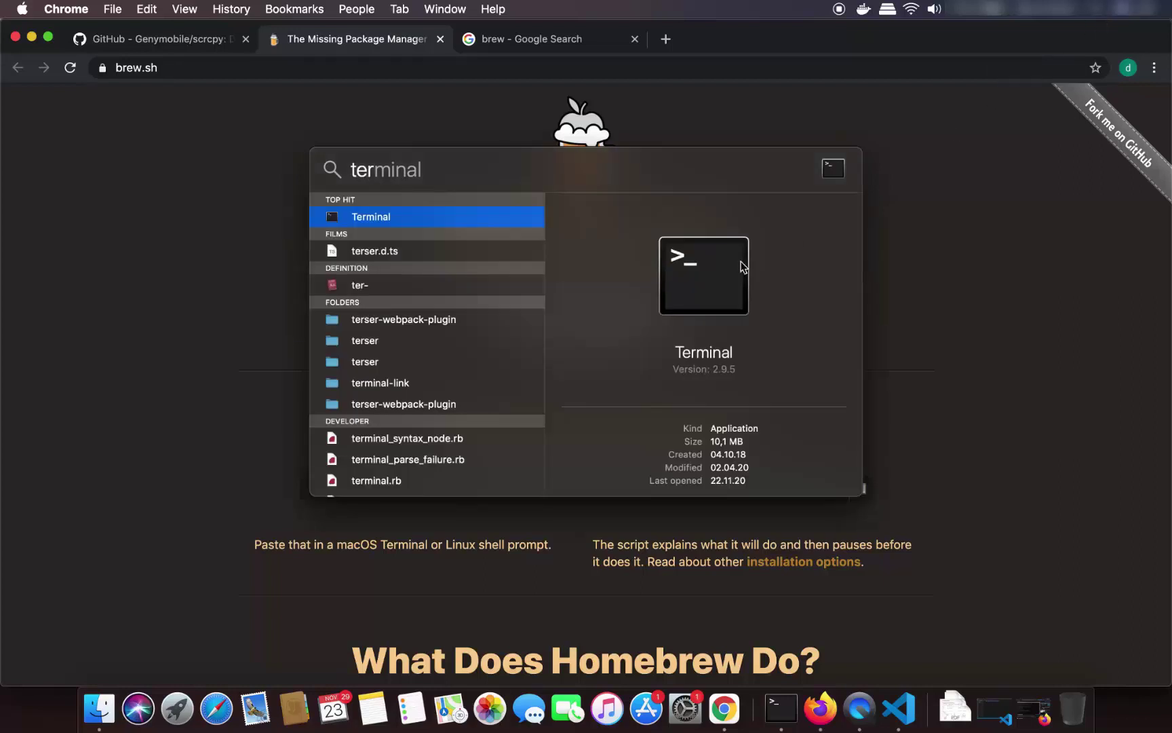
{"action": "key", "text": "Return"}
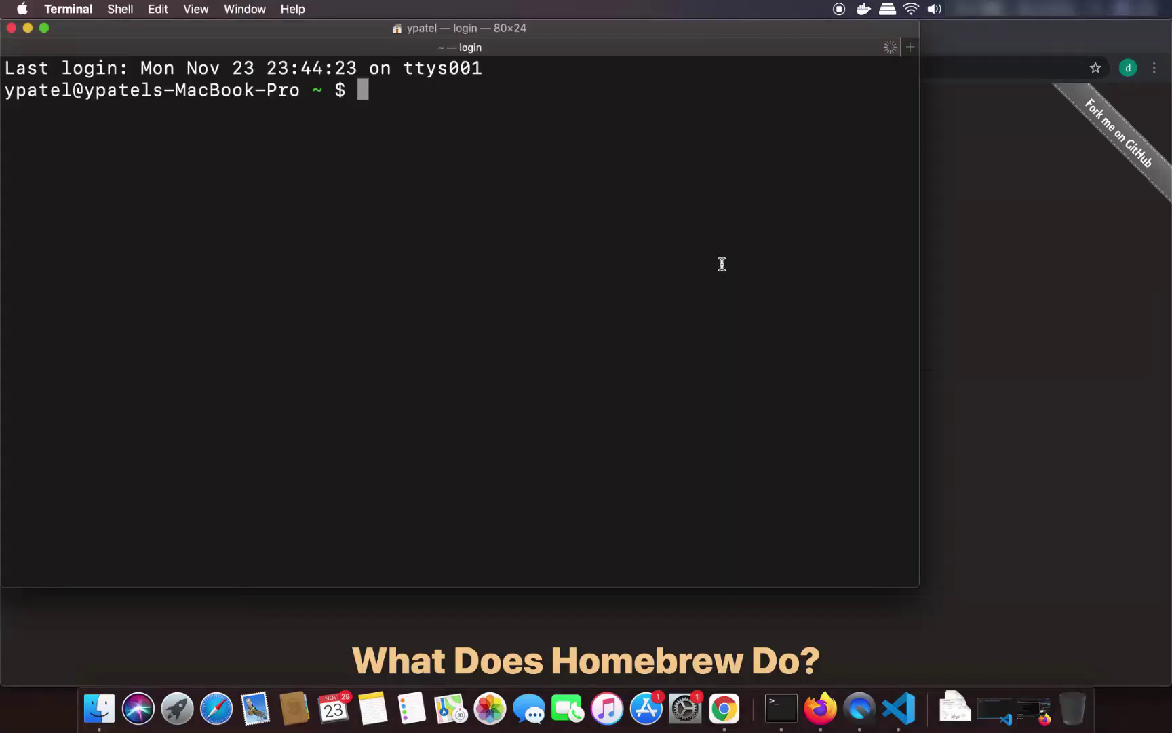
{"action": "key", "text": "super+v"}
{"action": "key", "text": "Return"}
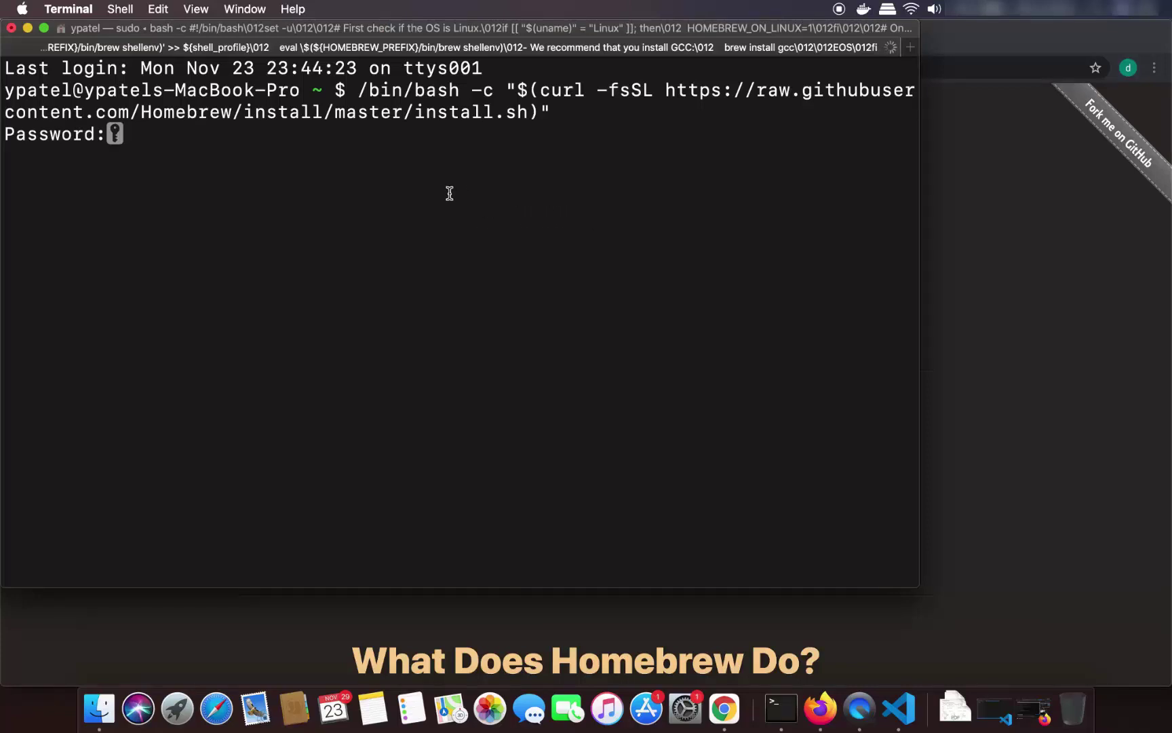
{"action": "key", "text": "Return"}
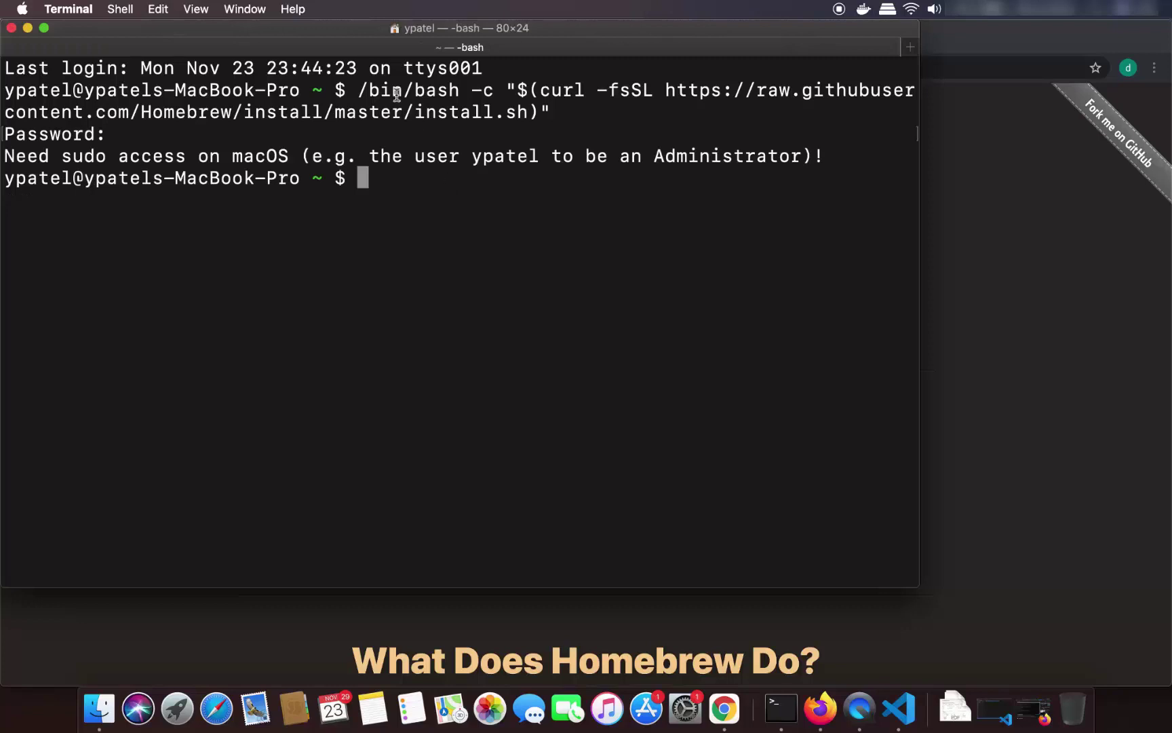
Clear the terminal and check the installed Homebrew version with brew --version.
{"action": "left_click_drag", "start_coordinate": [360, 88], "coordinate": [533, 92]}
{"action": "type", "text": "clear"}
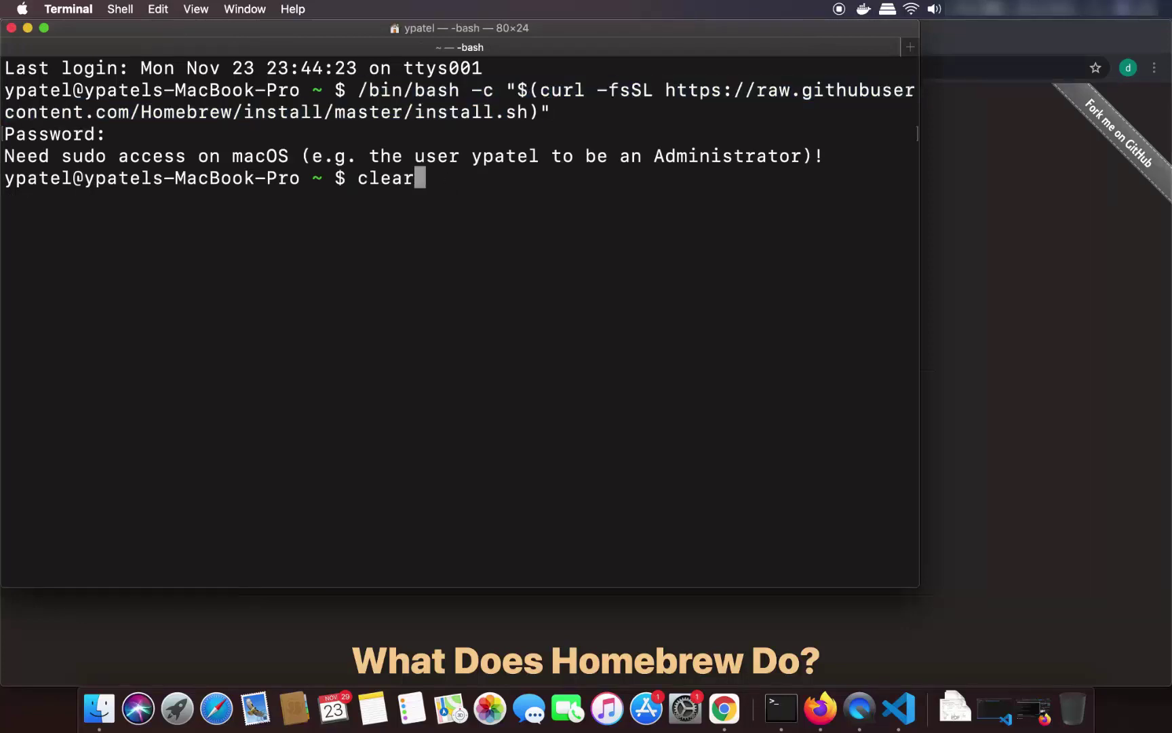
{"action": "key", "text": "Return"}
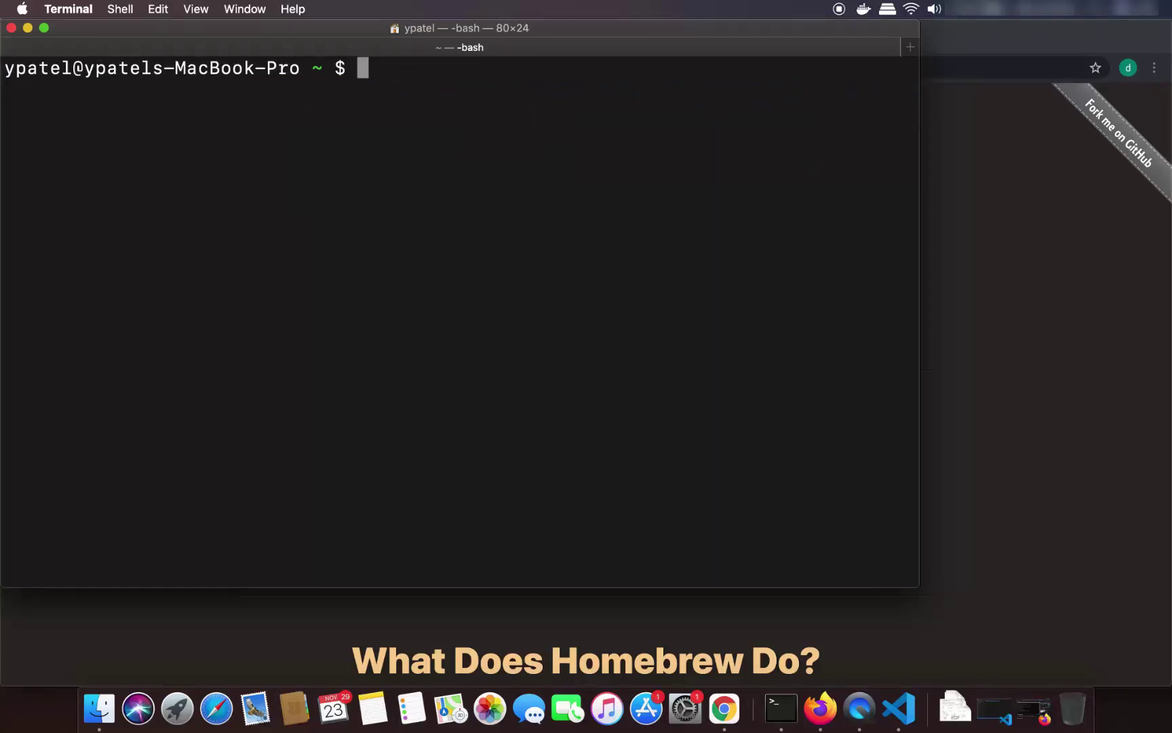
{"action": "type", "text": "brew --v"}
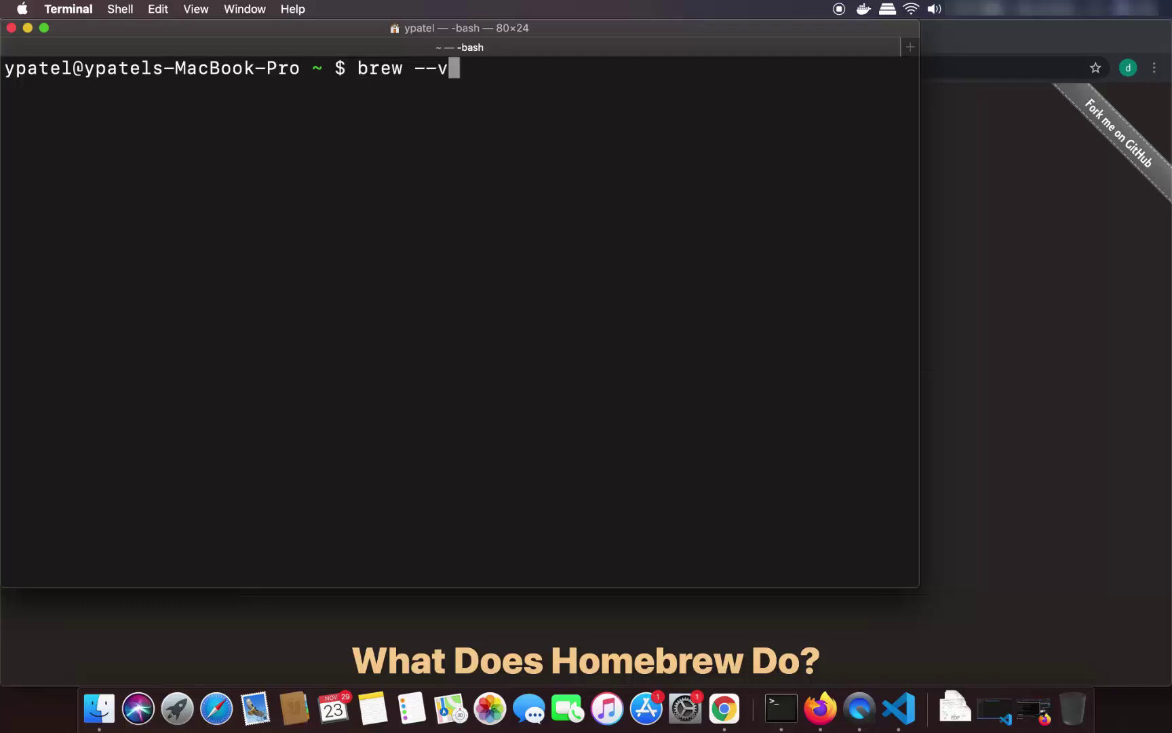
{"action": "type", "text": "ersion"}
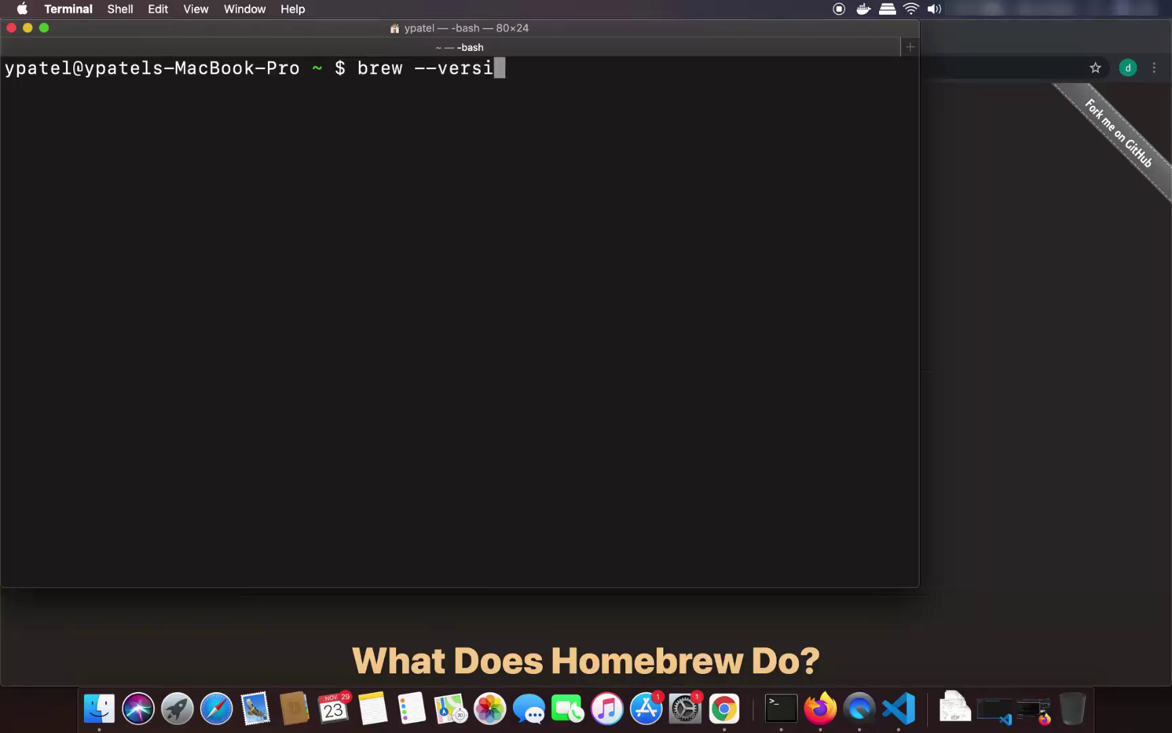
{"action": "key", "text": "Return"}
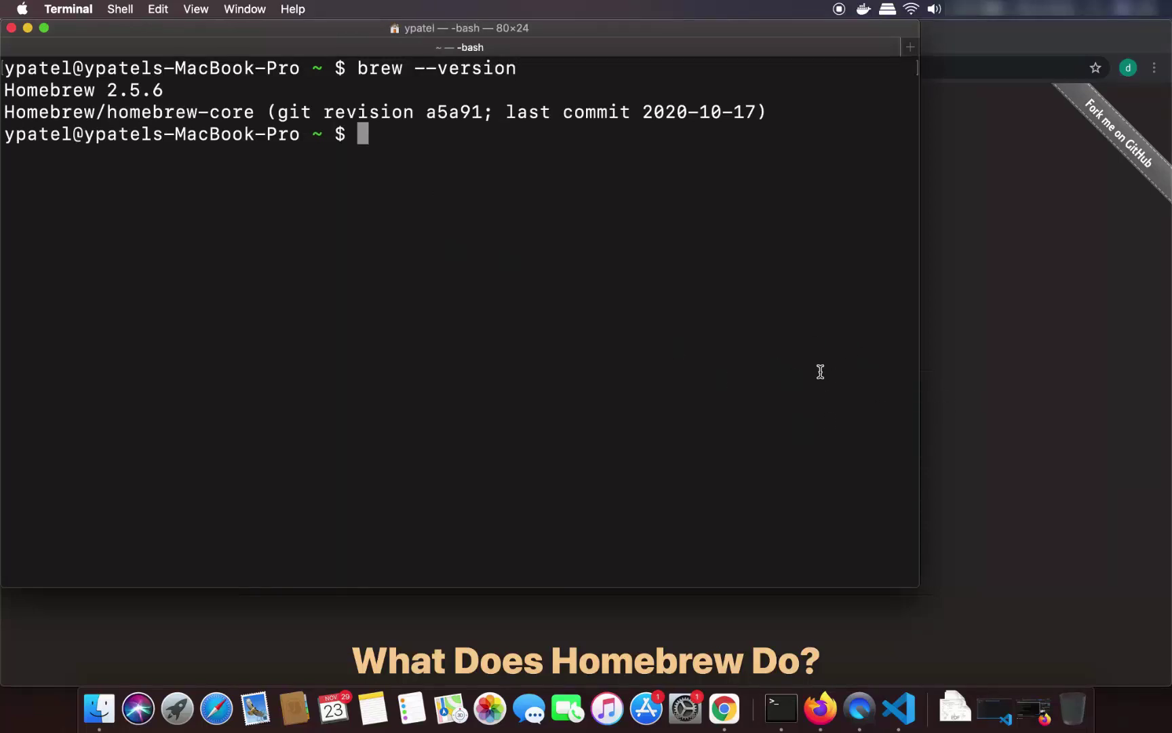
Return to the scrcpy GitHub page in Chrome and copy the brew install scrcpy command.
{"action": "left_click", "coordinate": [996, 384]}
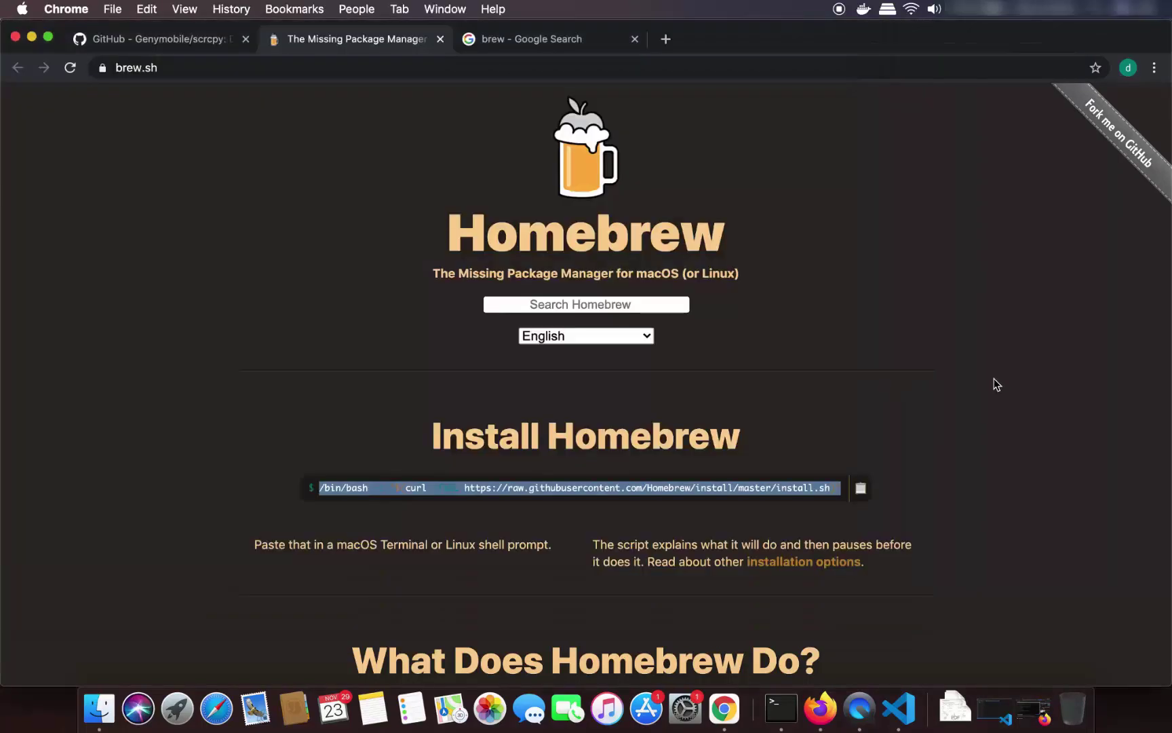
{"action": "left_click", "coordinate": [143, 38]}
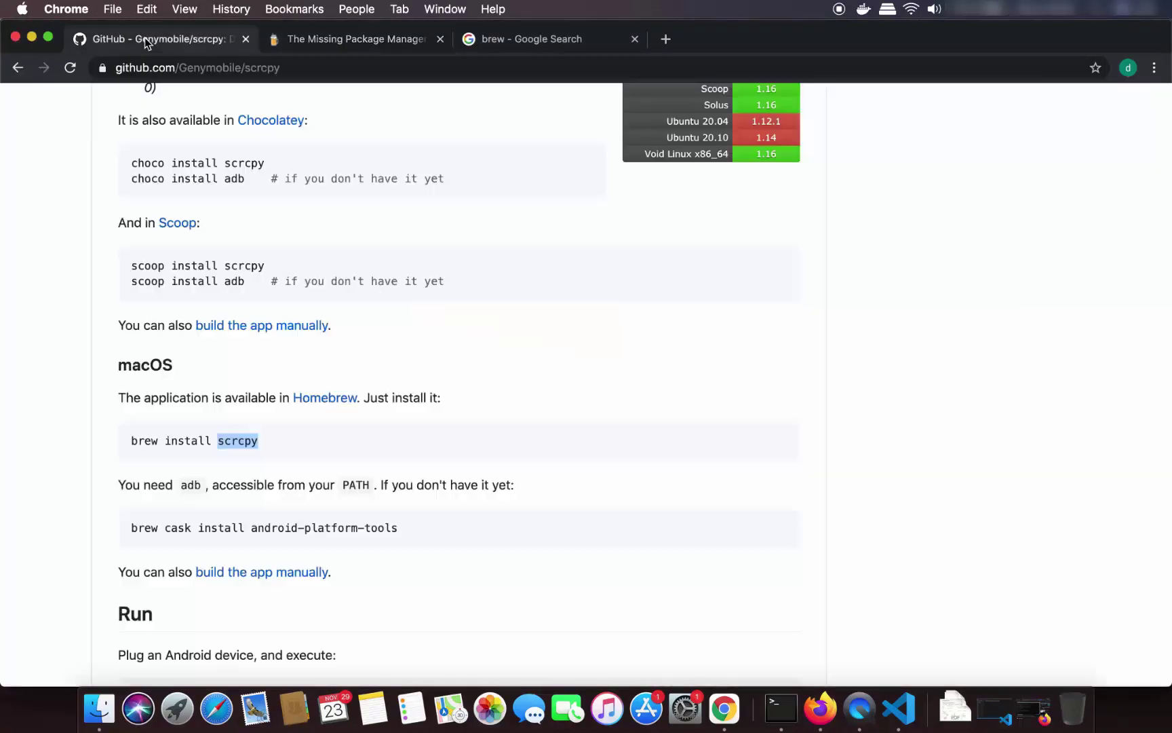
{"action": "left_click", "coordinate": [236, 451]}
{"action": "left_click_drag", "start_coordinate": [131, 441], "coordinate": [267, 447]}
{"action": "key", "text": "super+c"}
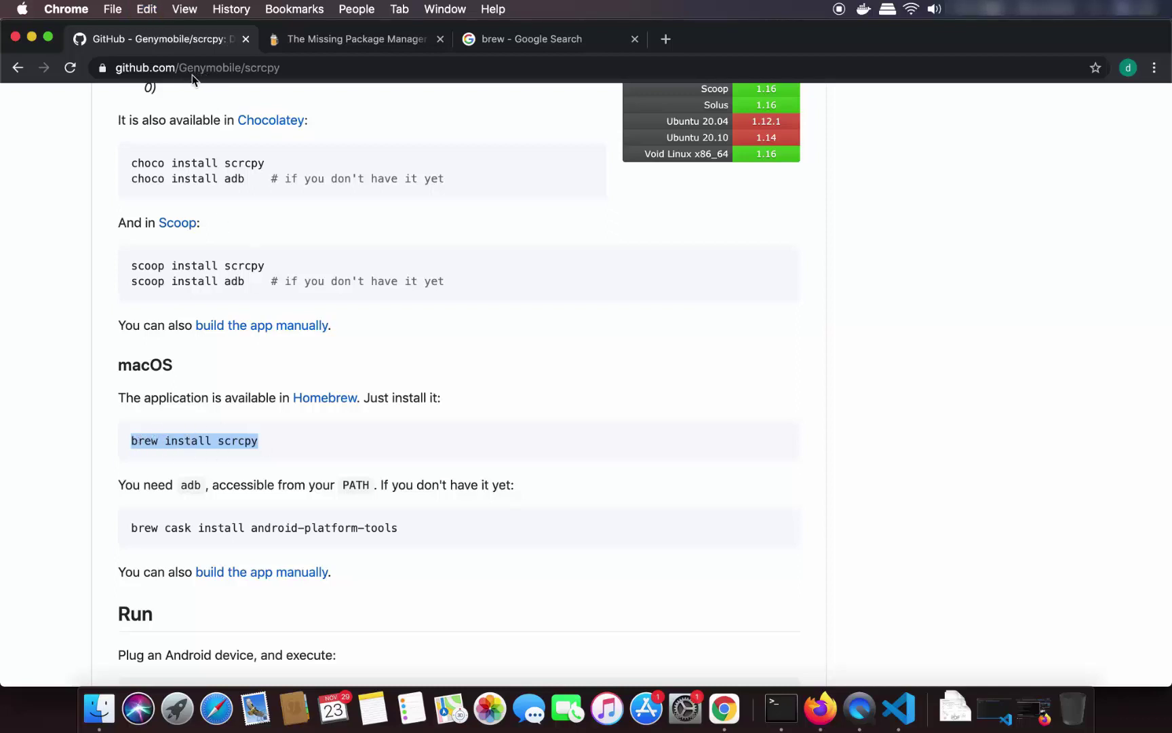
{"action": "key", "text": "super+c"}
{"action": "key", "text": "super+c"}
{"action": "key", "text": "super+c"}
{"action": "key", "text": "super+c"}
Switch to Terminal, clear the screen and run brew install scrcpy.
{"action": "left_click", "coordinate": [781, 709]}
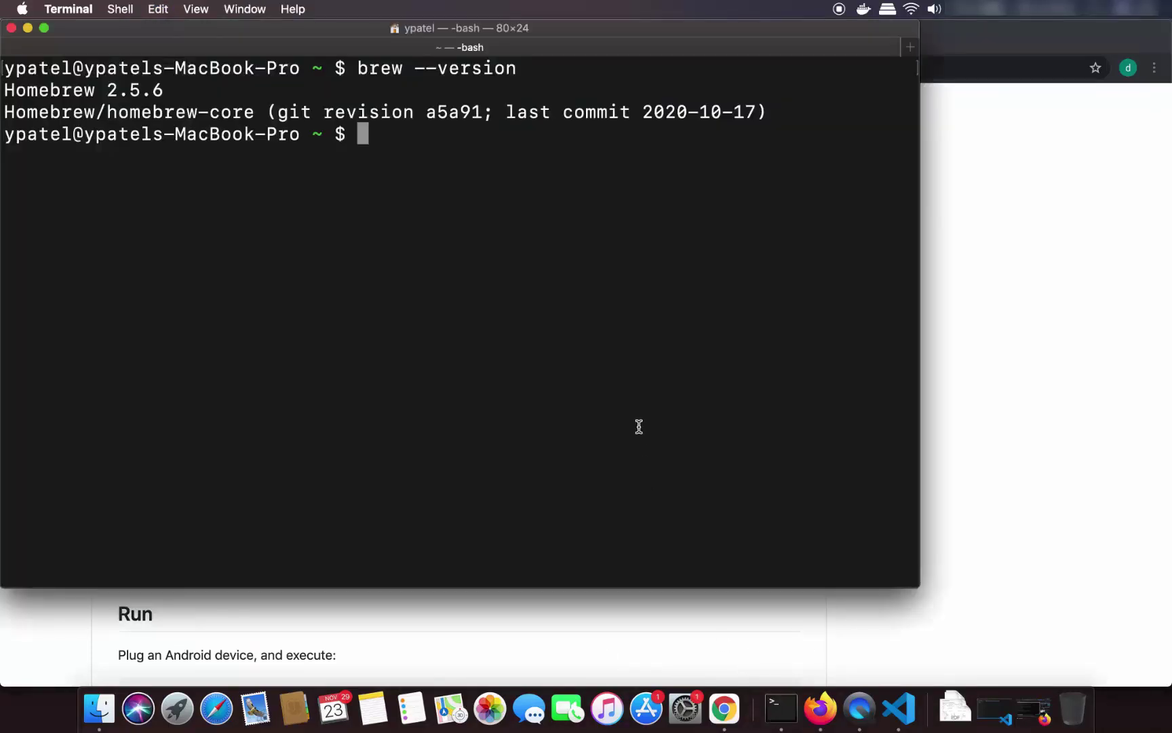
{"action": "type", "text": "clear"}
{"action": "key", "text": "Return"}
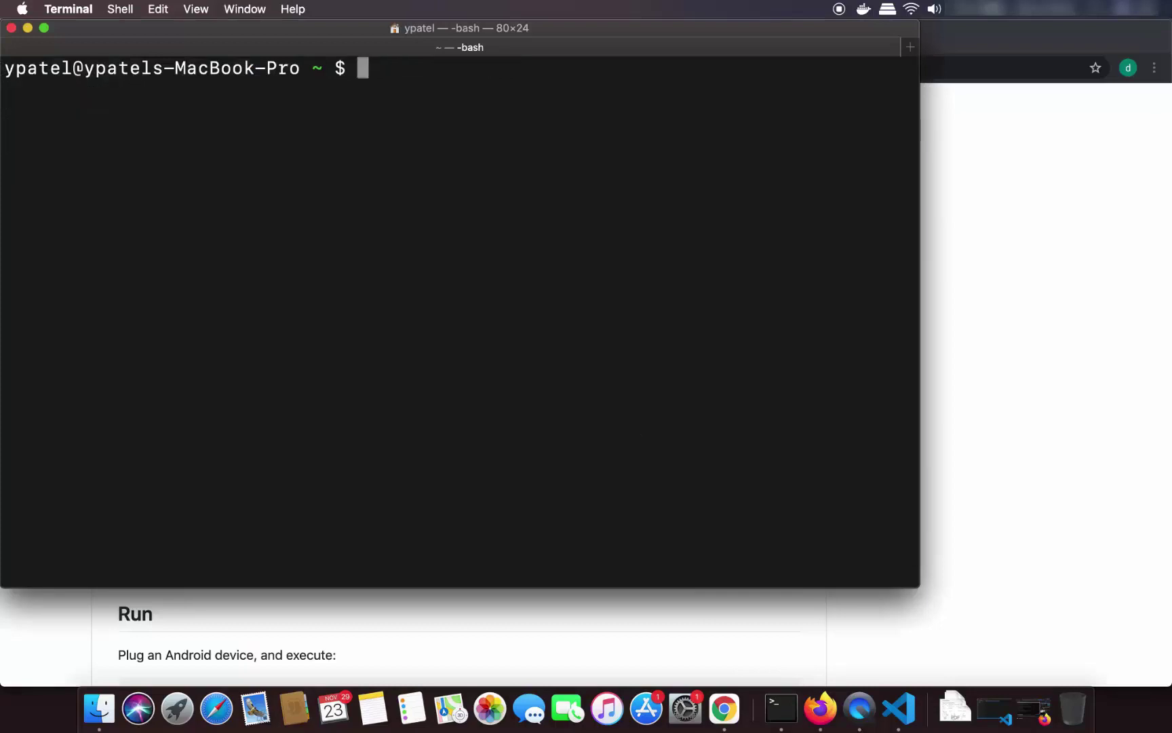
{"action": "key", "text": "super+v"}
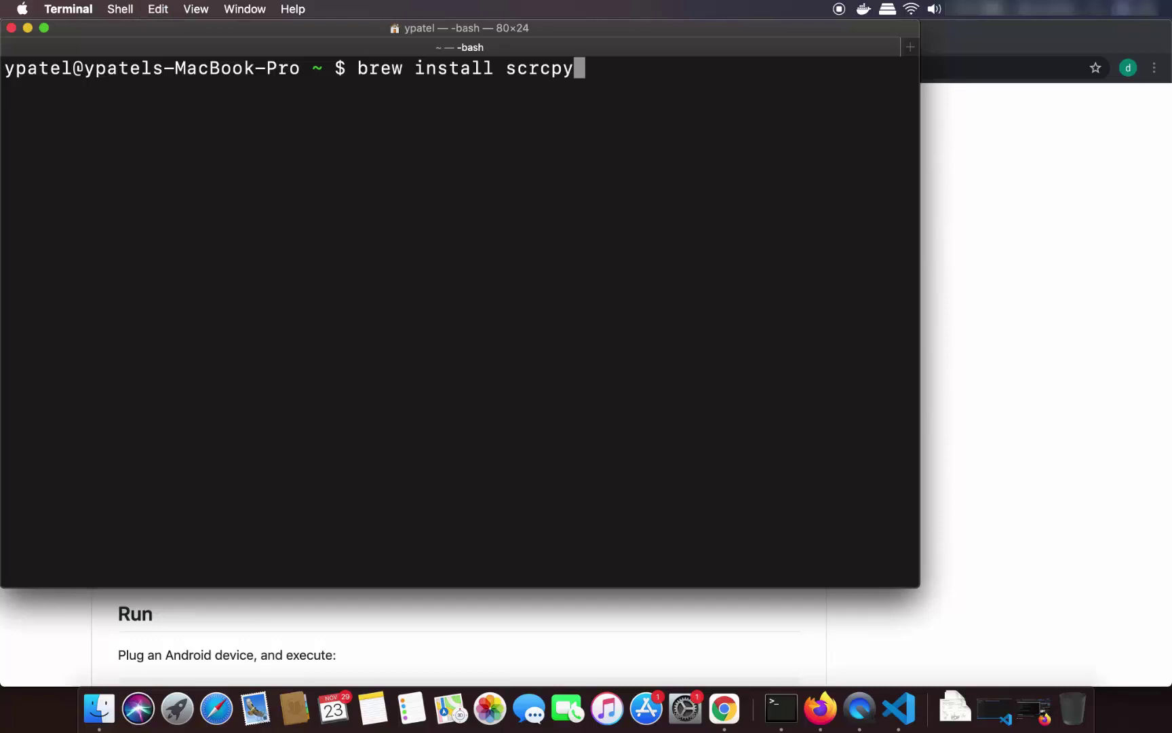
{"action": "key", "text": "Return"}
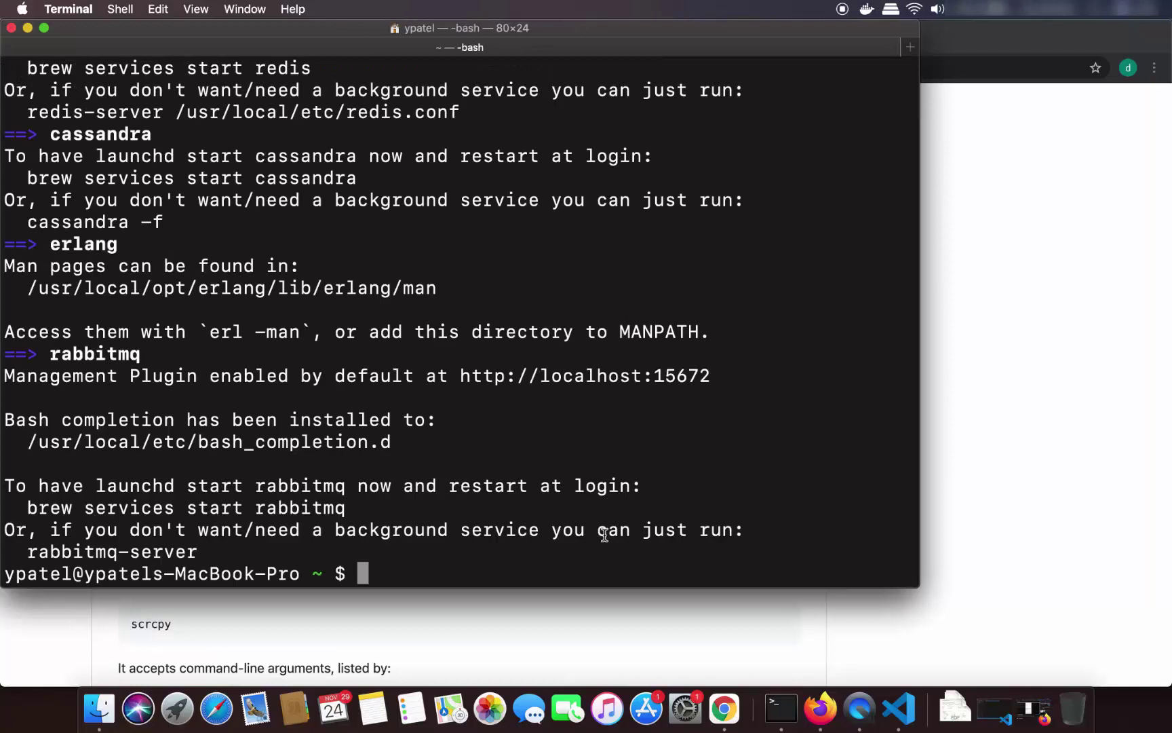
Return to the scrcpy README in Chrome and copy the brew cask install android-platform-tools command.
{"action": "left_click", "coordinate": [956, 493]}
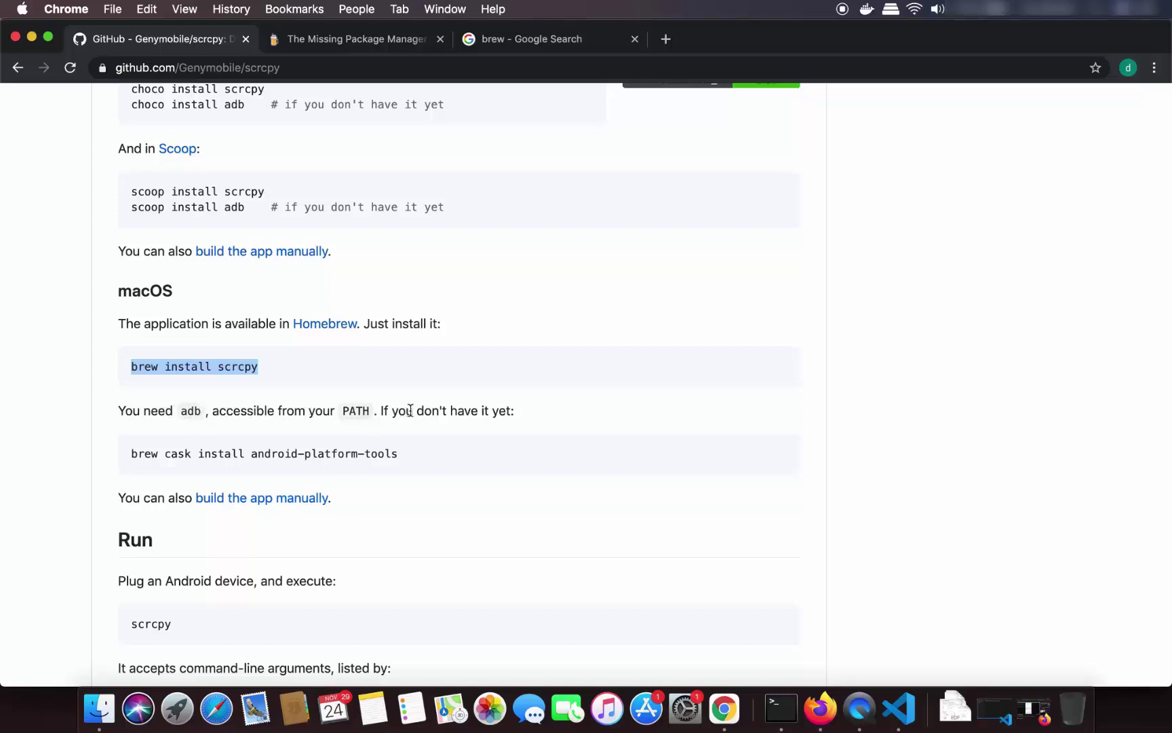
{"action": "triple_click", "coordinate": [347, 454]}
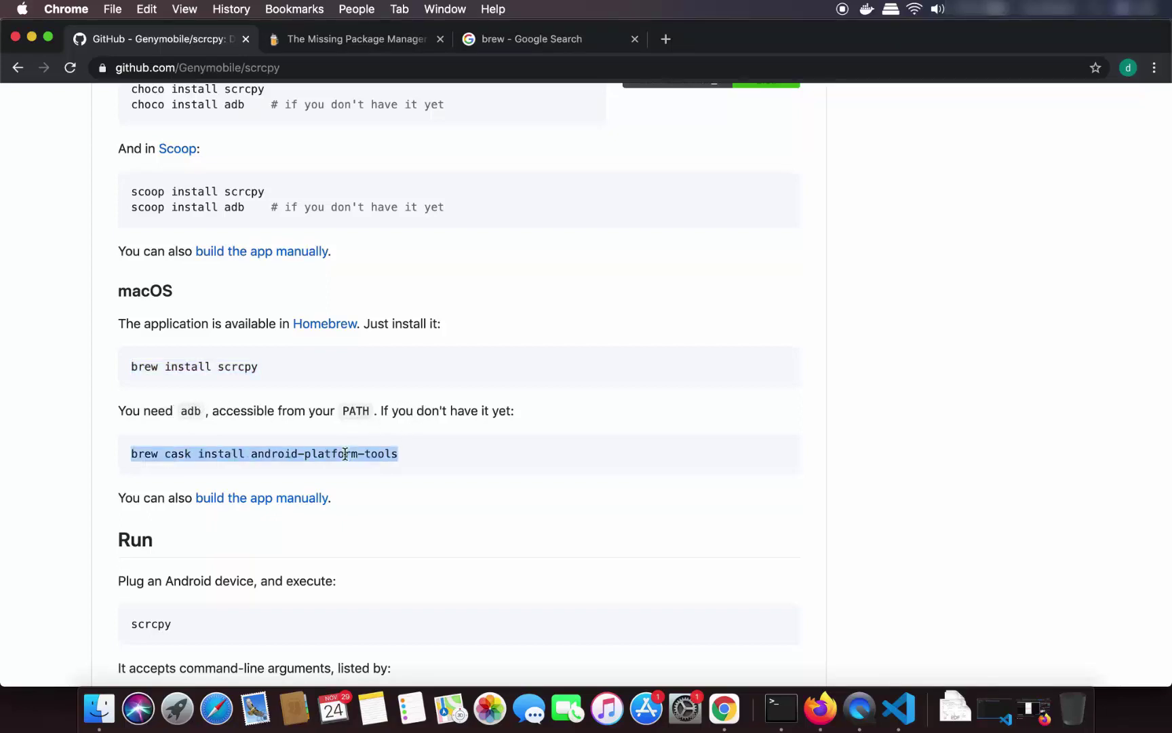
{"action": "key", "text": "super+c"}
Switch to Terminal, clear the screen and run the copied brew cask install android-platform-tools command.
{"action": "left_click", "coordinate": [781, 712]}
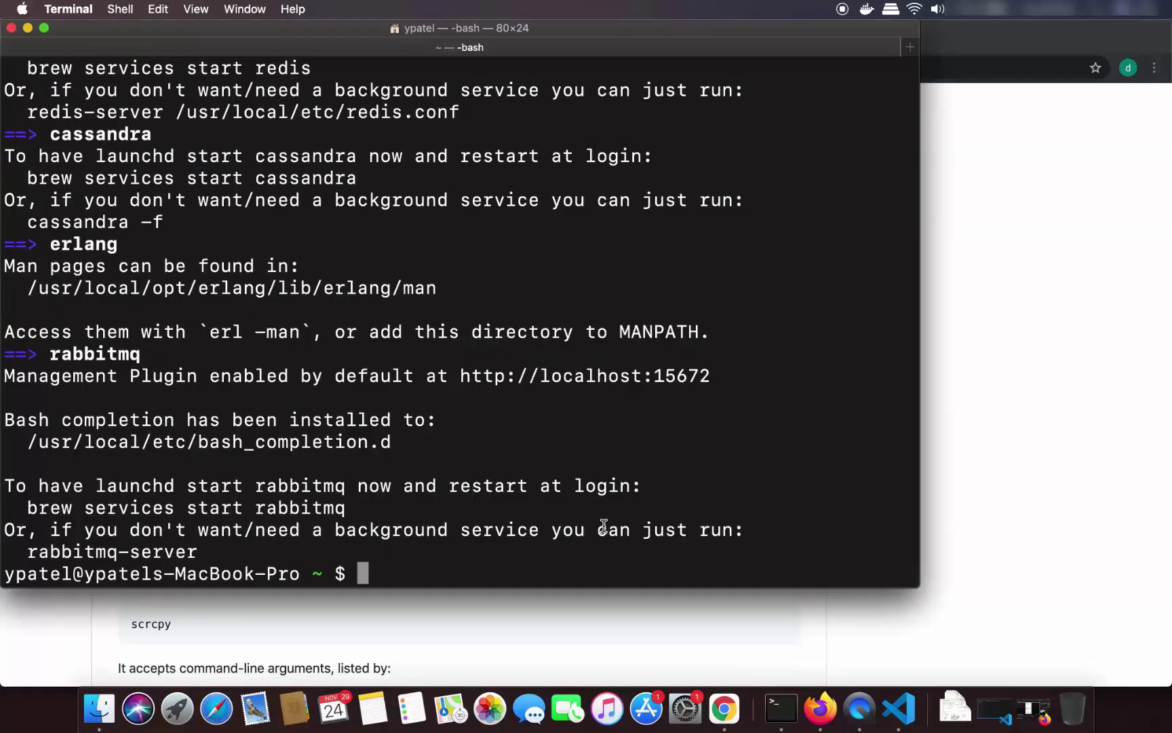
{"action": "type", "text": "clear"}
{"action": "key", "text": "Return"}
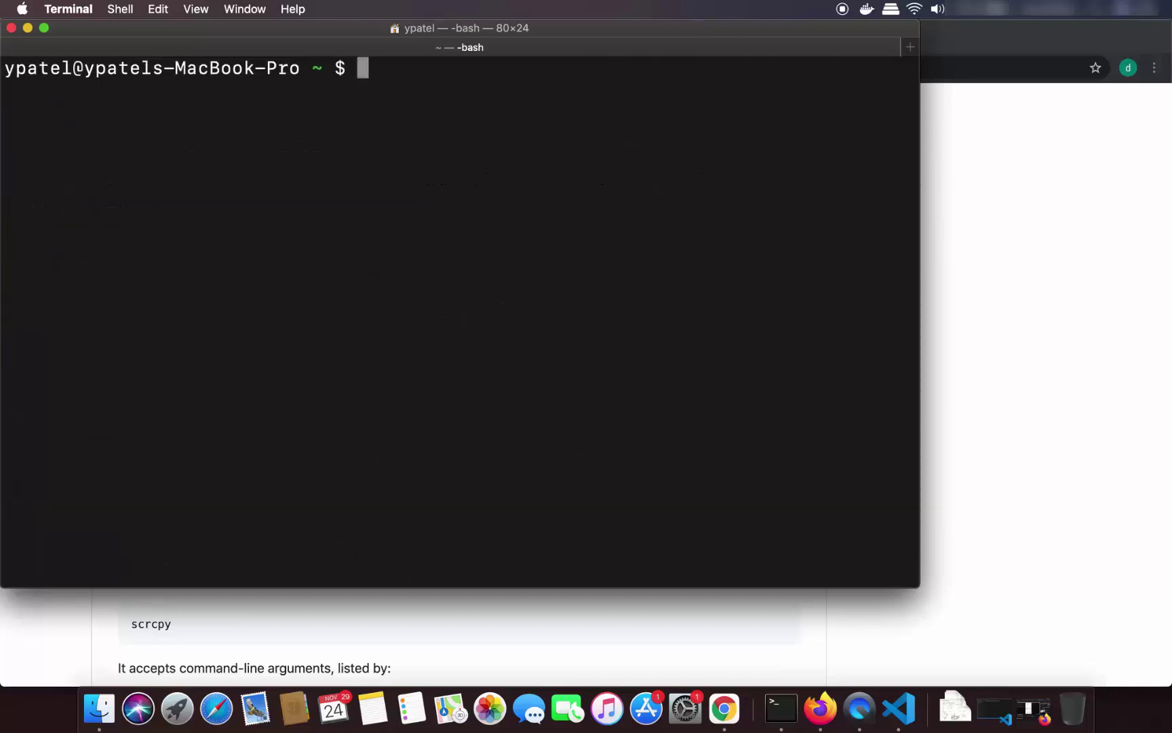
{"action": "key", "text": "super+v"}
{"action": "key", "text": "Return"}
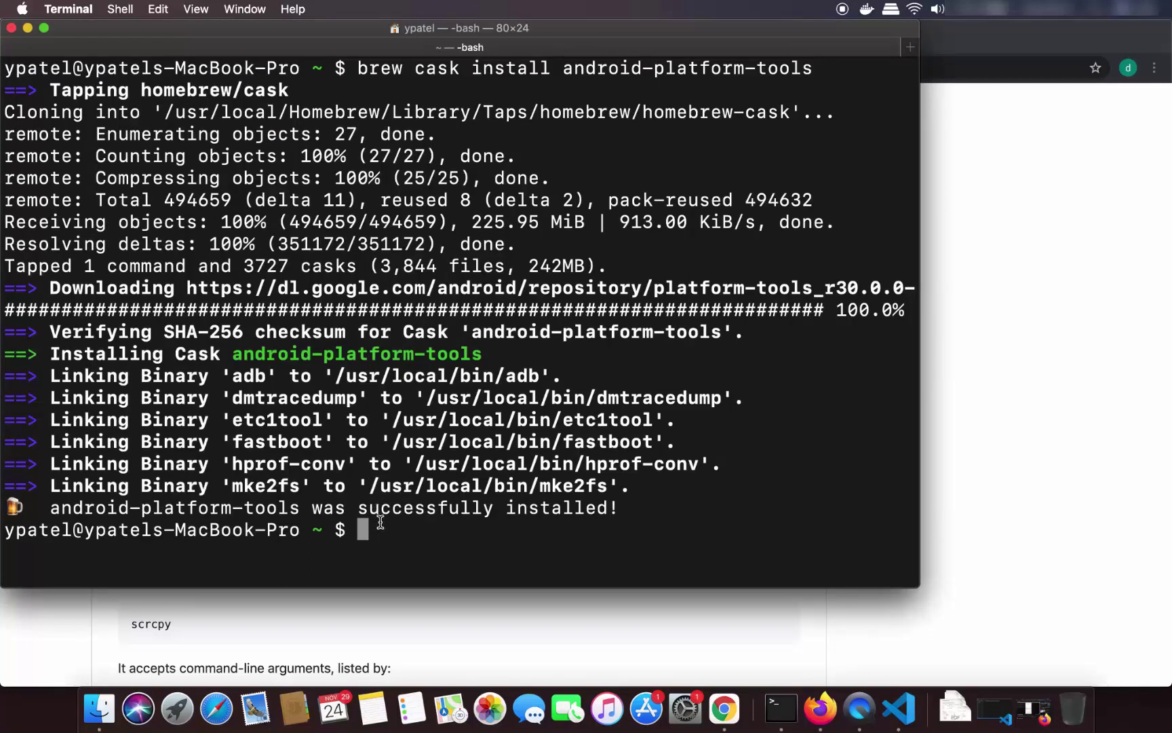
Run scrcpy from a cleared terminal and minimise the Terminal and Chrome windows behind the mirrored phone screen.
{"action": "type", "text": "clear"}
{"action": "key", "text": "Return"}
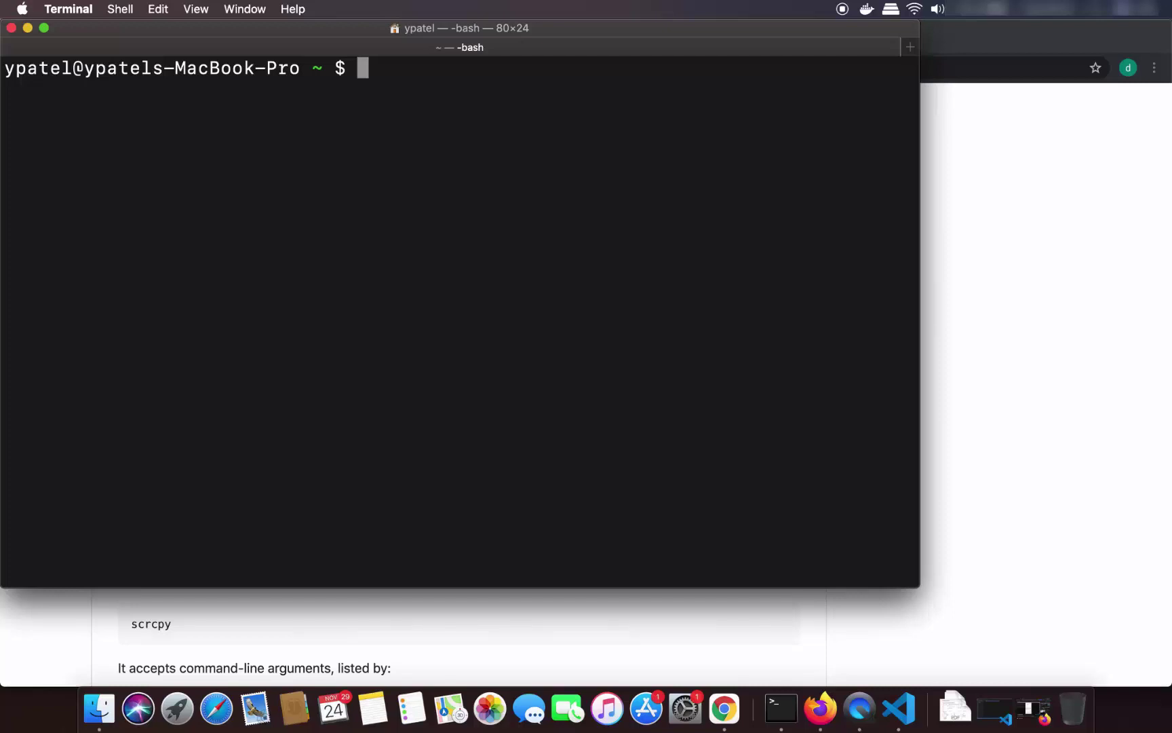
{"action": "type", "text": "scrcpy"}
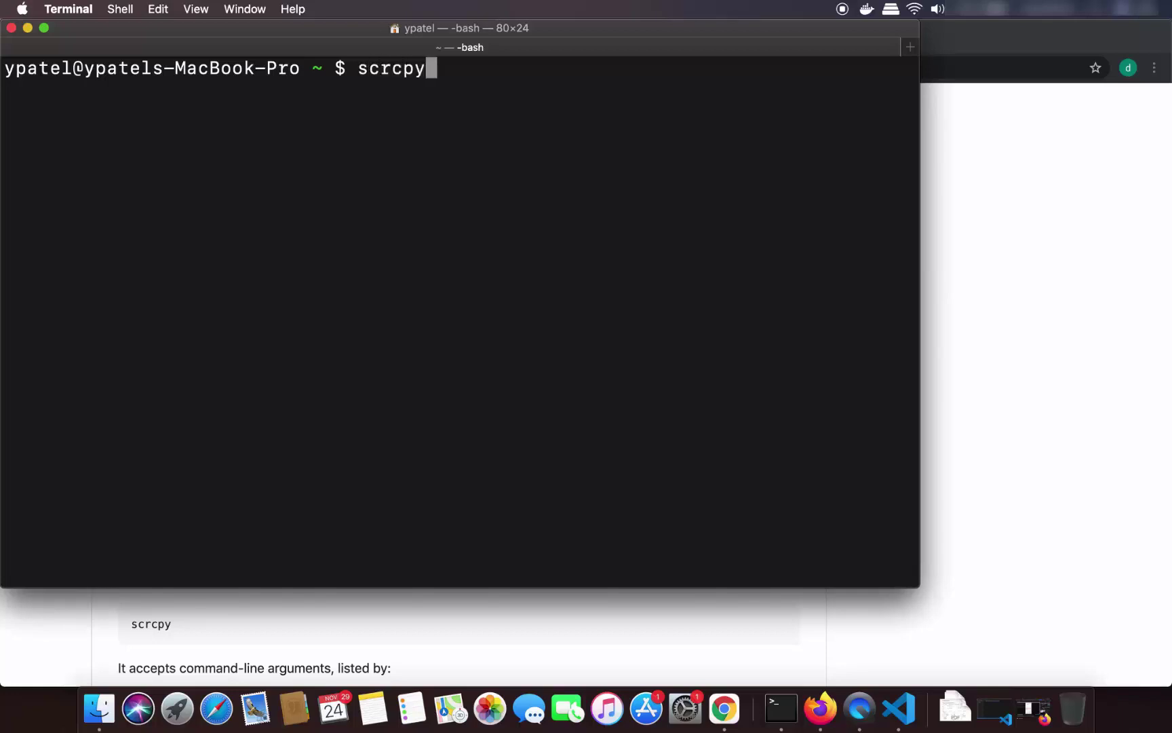
{"action": "key", "text": "Return"}
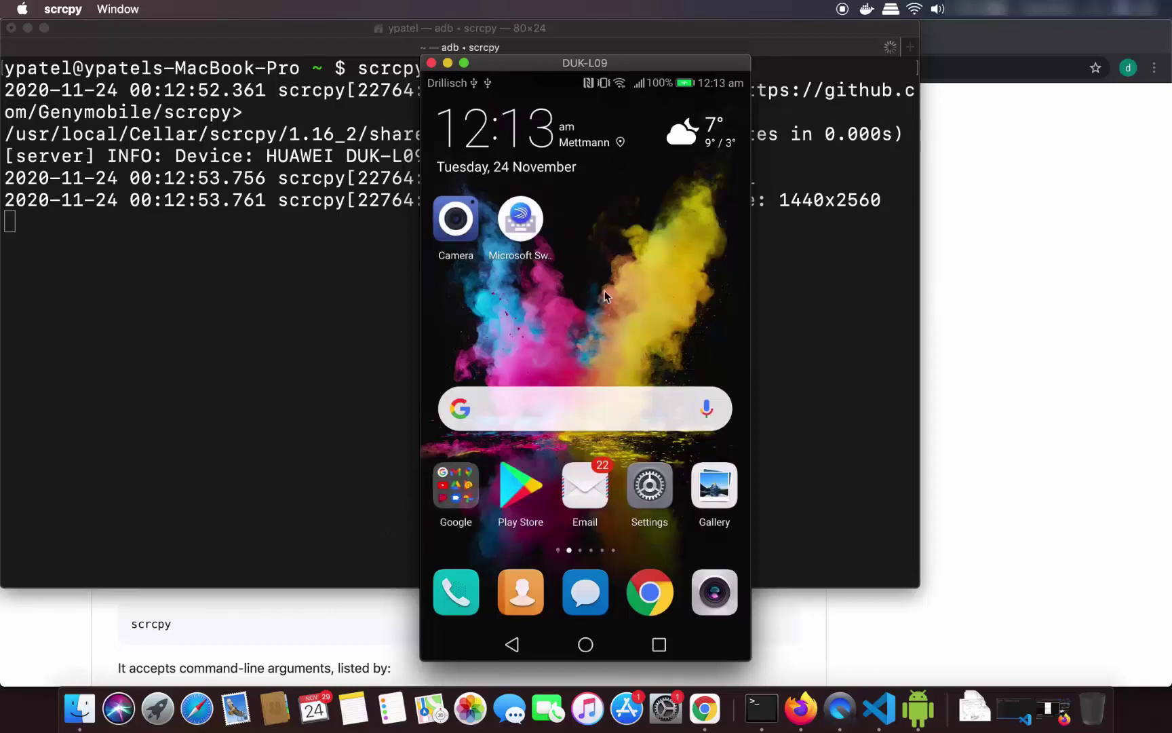
{"action": "left_click", "coordinate": [27, 28]}
{"action": "left_click", "coordinate": [31, 37]}
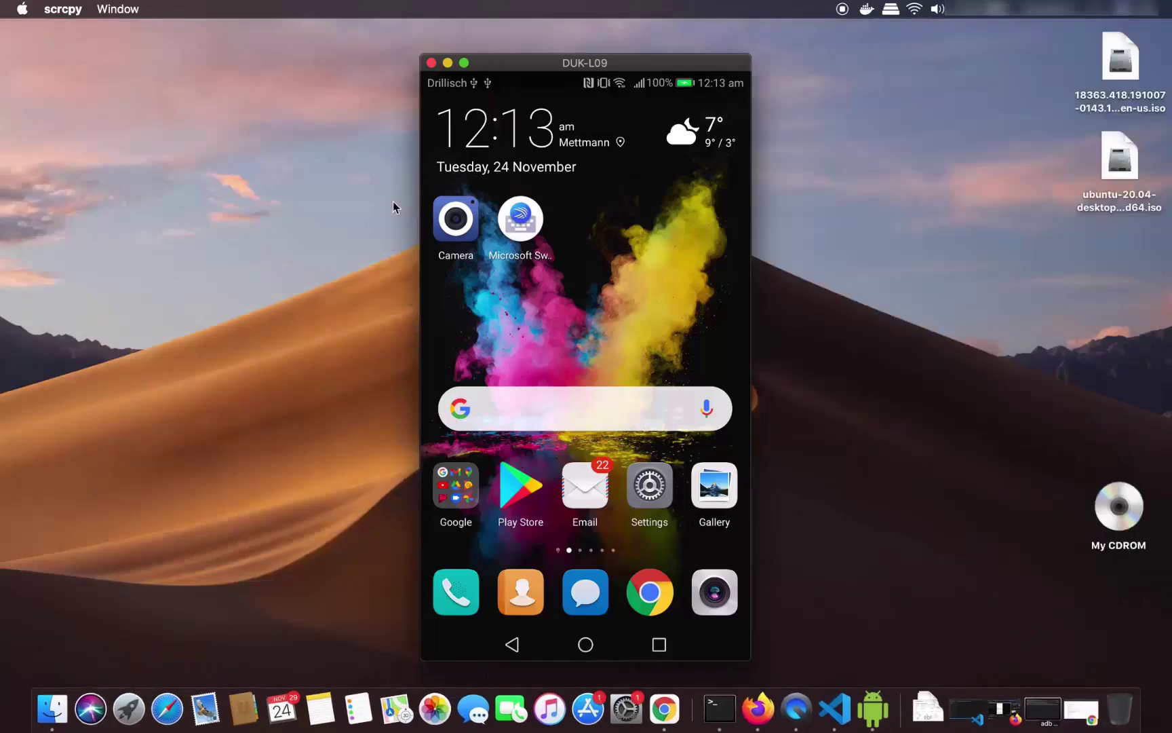
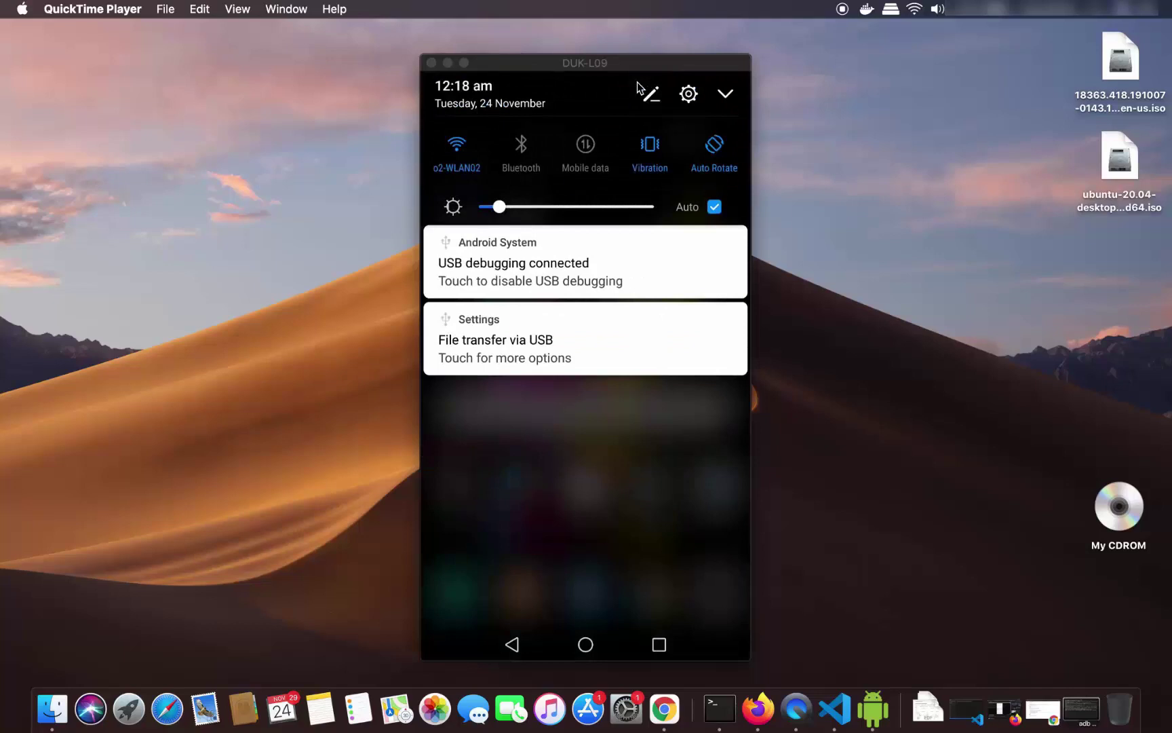
Open the About phone page in the mirrored phone's settings and select the Build number entry.
{"action": "left_click", "coordinate": [637, 87]}
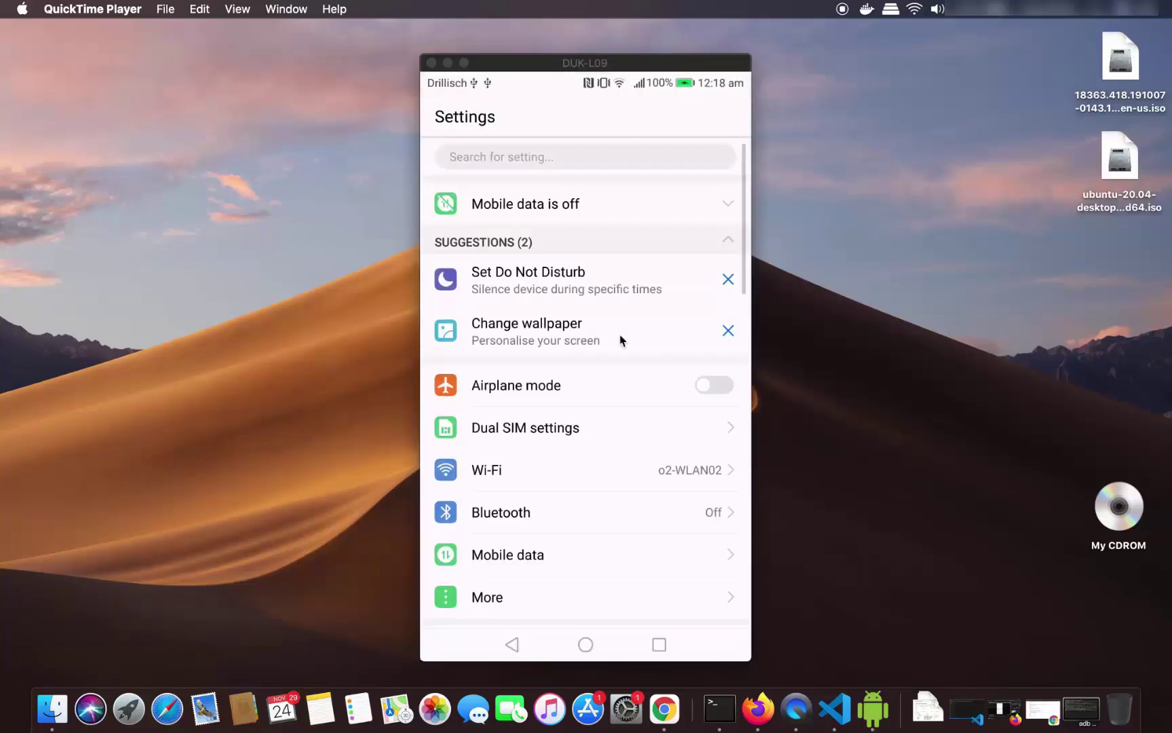
{"action": "scroll", "coordinate": [612, 361], "scroll_direction": "down", "scroll_amount": 1}
{"action": "scroll", "coordinate": [613, 361], "scroll_direction": "down", "scroll_amount": 10}
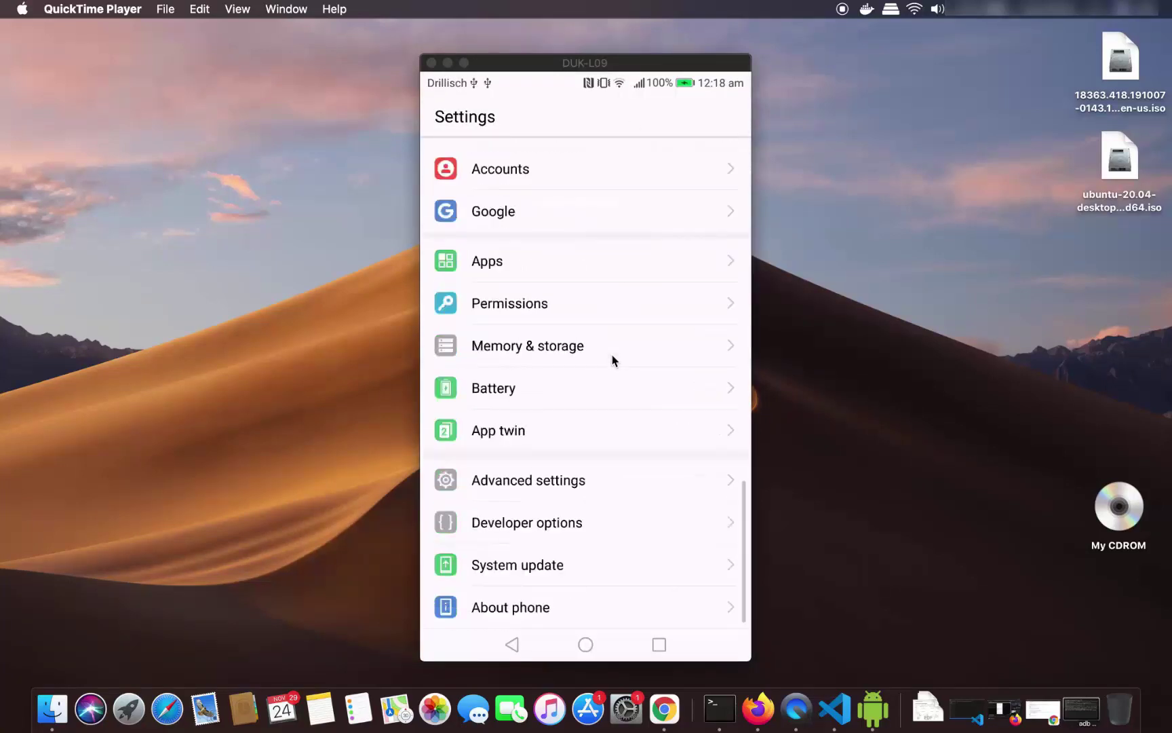
{"action": "left_click", "coordinate": [513, 613]}
{"action": "left_click", "coordinate": [513, 612]}
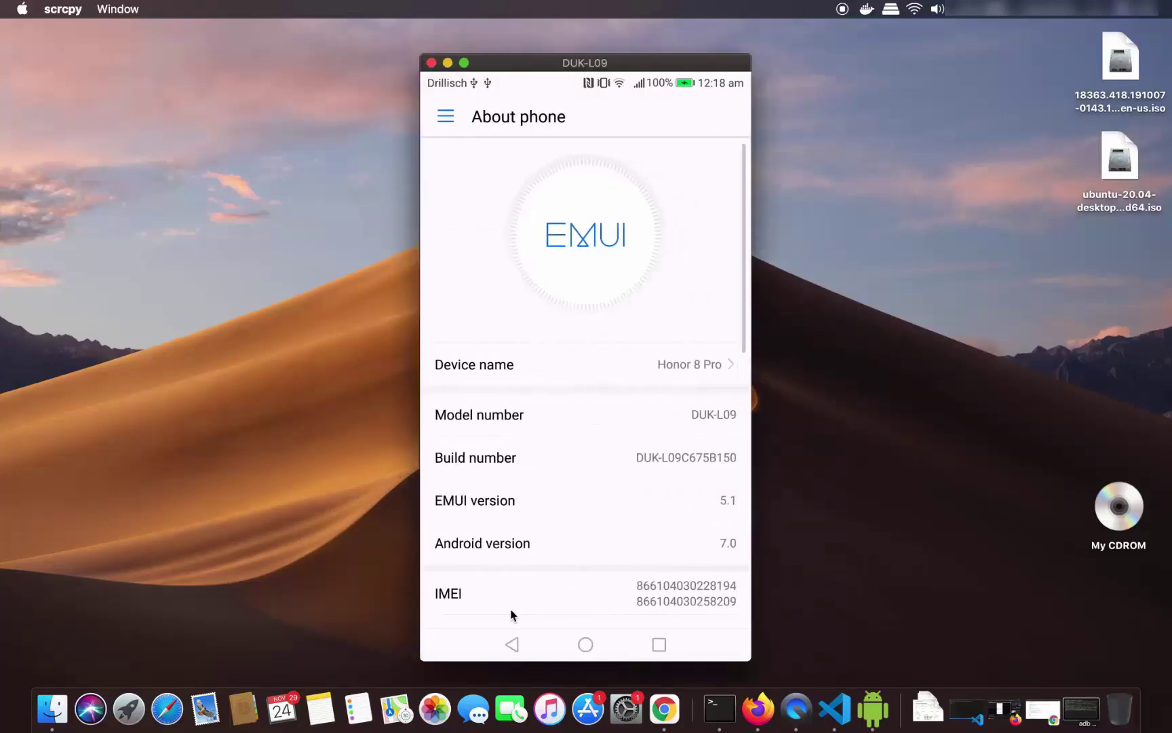
{"action": "left_click", "coordinate": [487, 460]}
{"action": "left_click", "coordinate": [488, 461]}
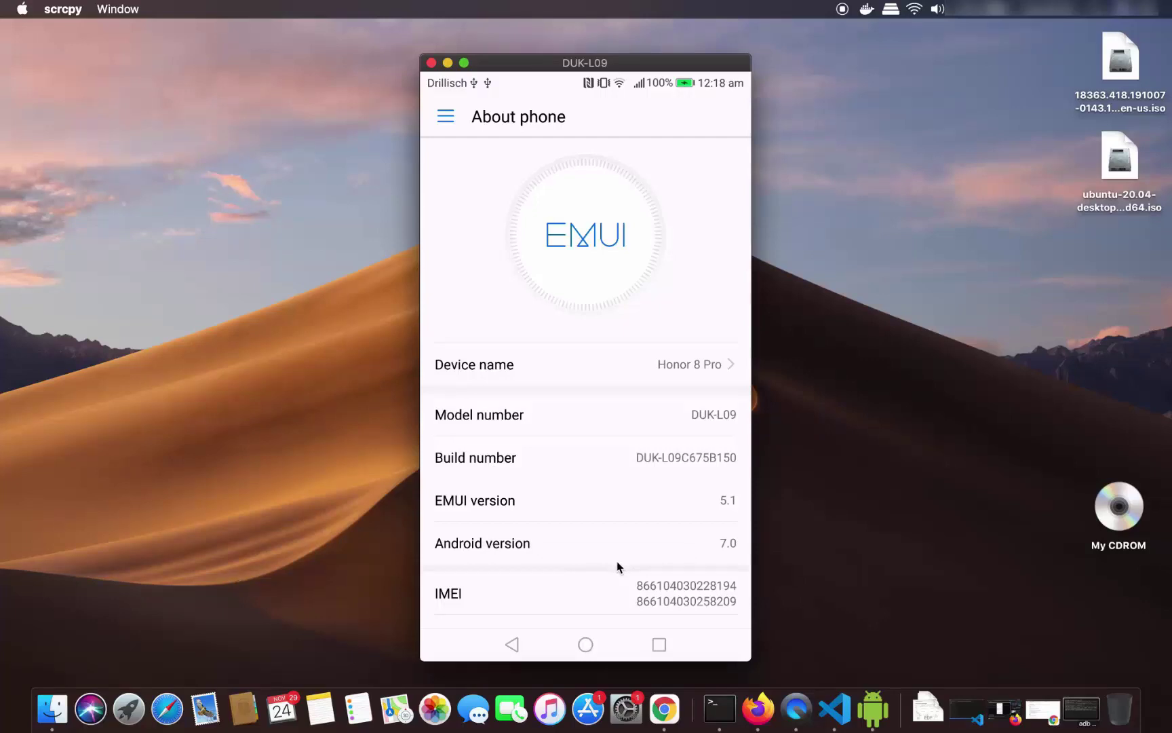
Examine the USB debugging settings in the phone's Developer options and return to its home screen.
{"action": "left_click", "coordinate": [515, 644]}
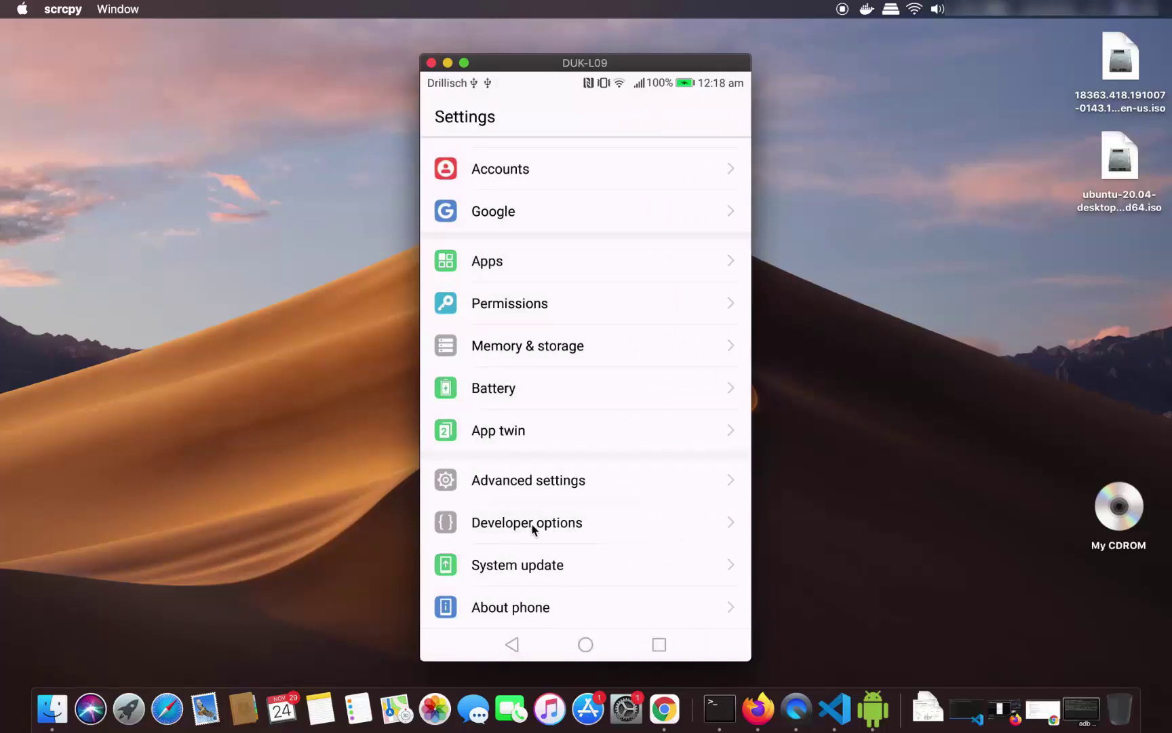
{"action": "left_click", "coordinate": [533, 524]}
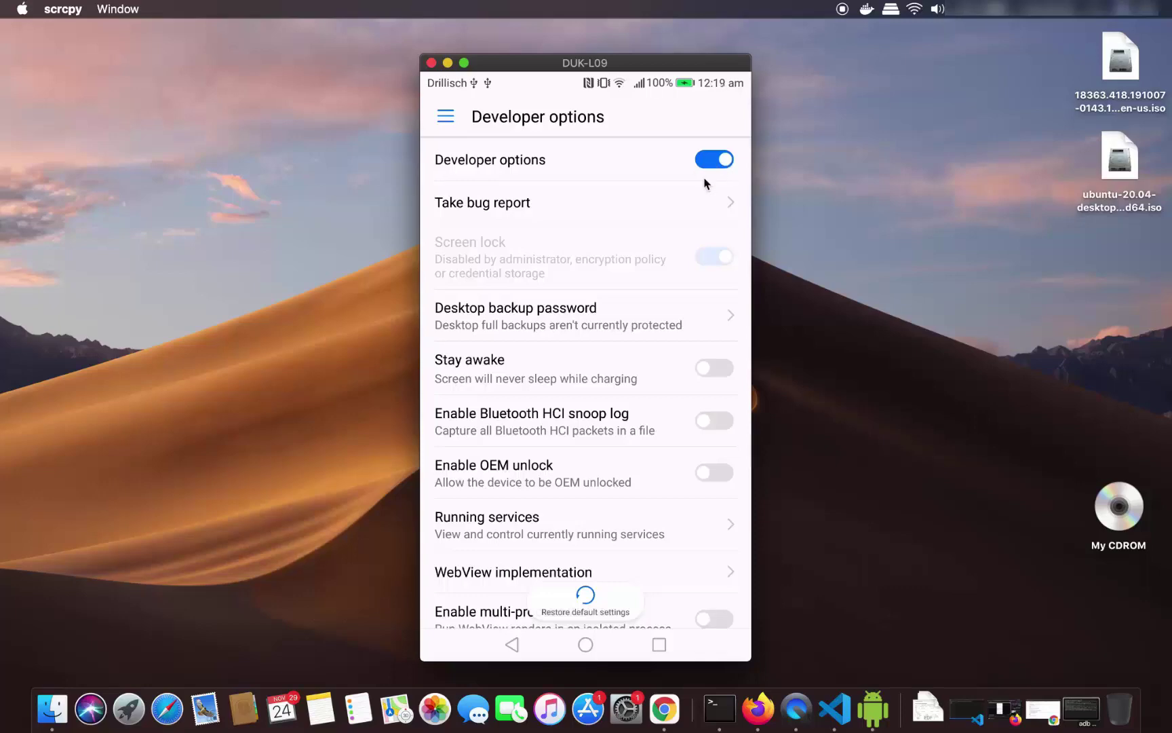
{"action": "scroll", "coordinate": [653, 245], "scroll_direction": "down", "scroll_amount": 20}
{"action": "scroll", "coordinate": [651, 245], "scroll_direction": "up", "scroll_amount": 8}
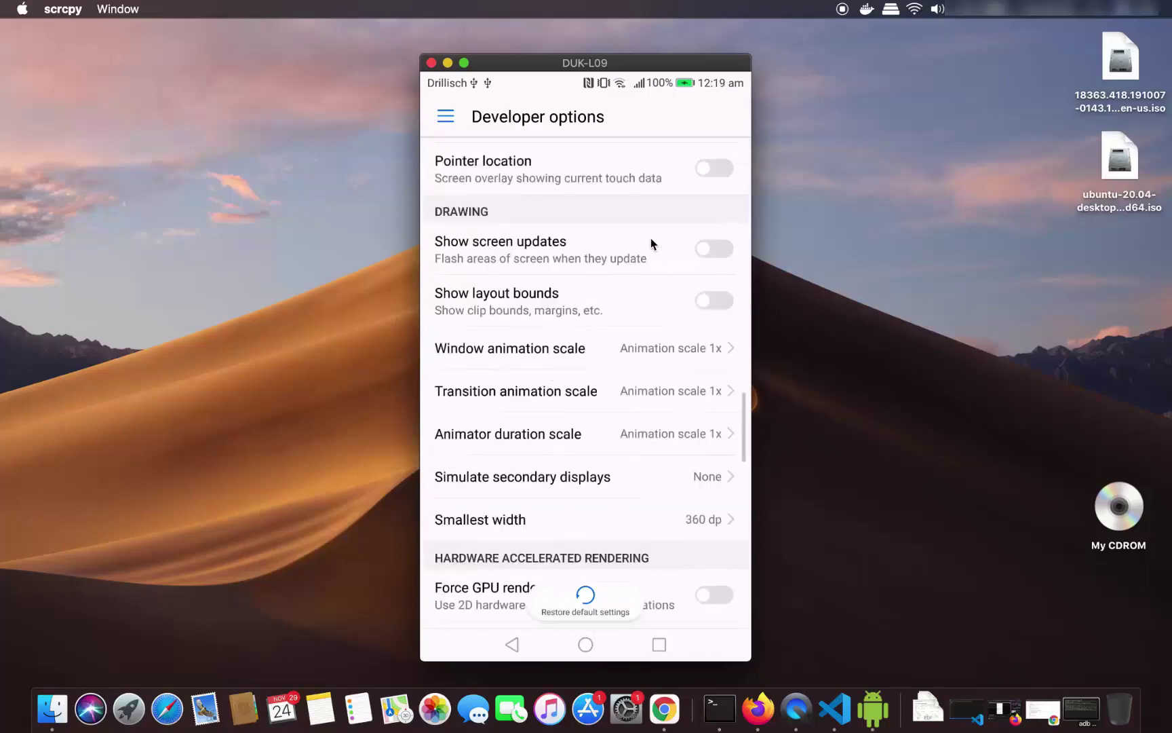
{"action": "scroll", "coordinate": [652, 245], "scroll_direction": "up", "scroll_amount": 10}
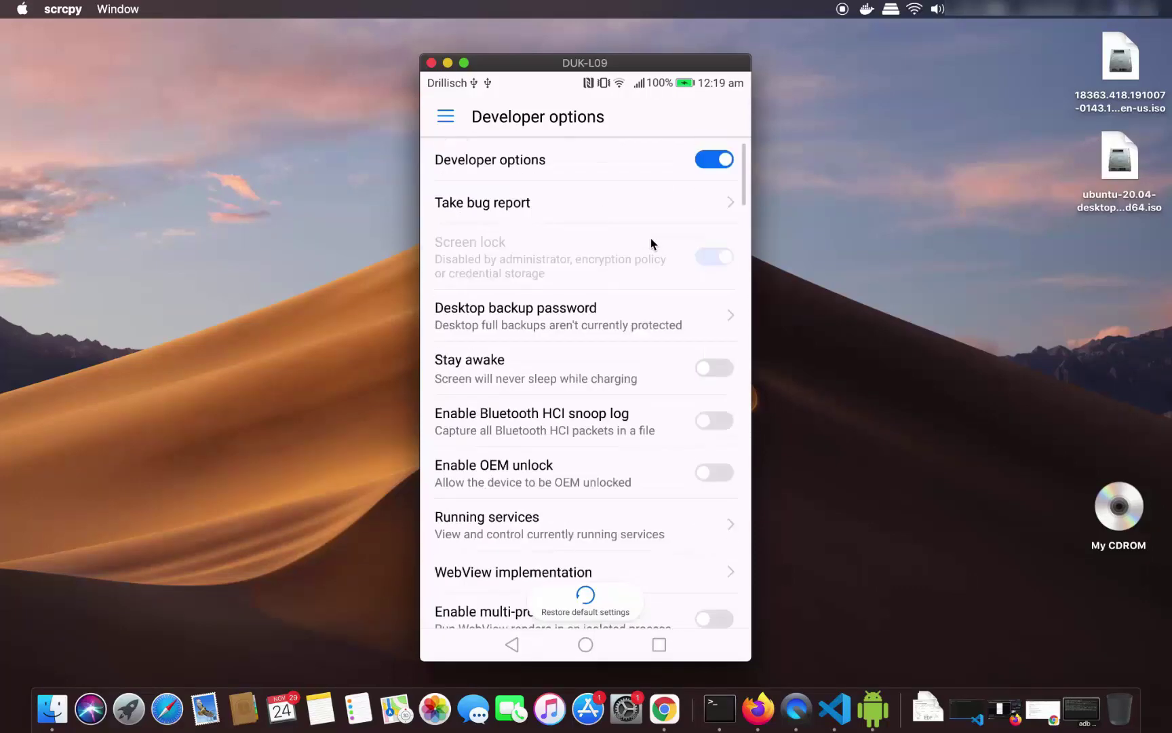
{"action": "scroll", "coordinate": [651, 244], "scroll_direction": "down", "scroll_amount": 10}
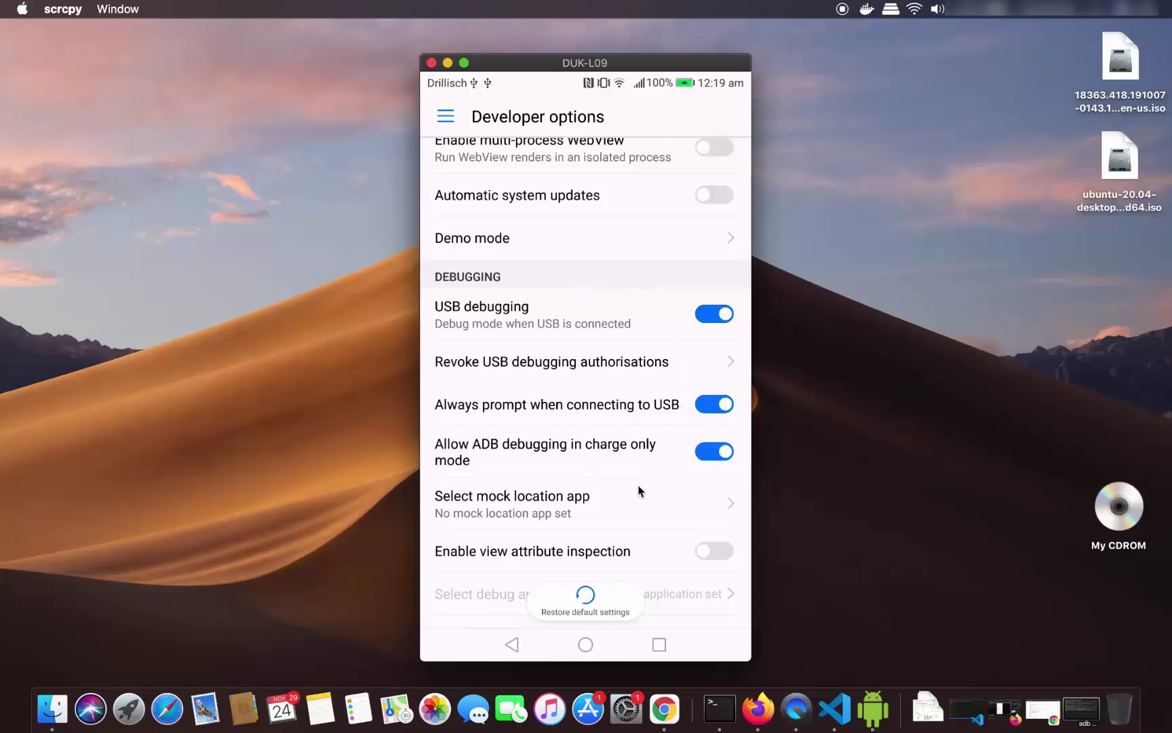
{"action": "left_click", "coordinate": [587, 645]}
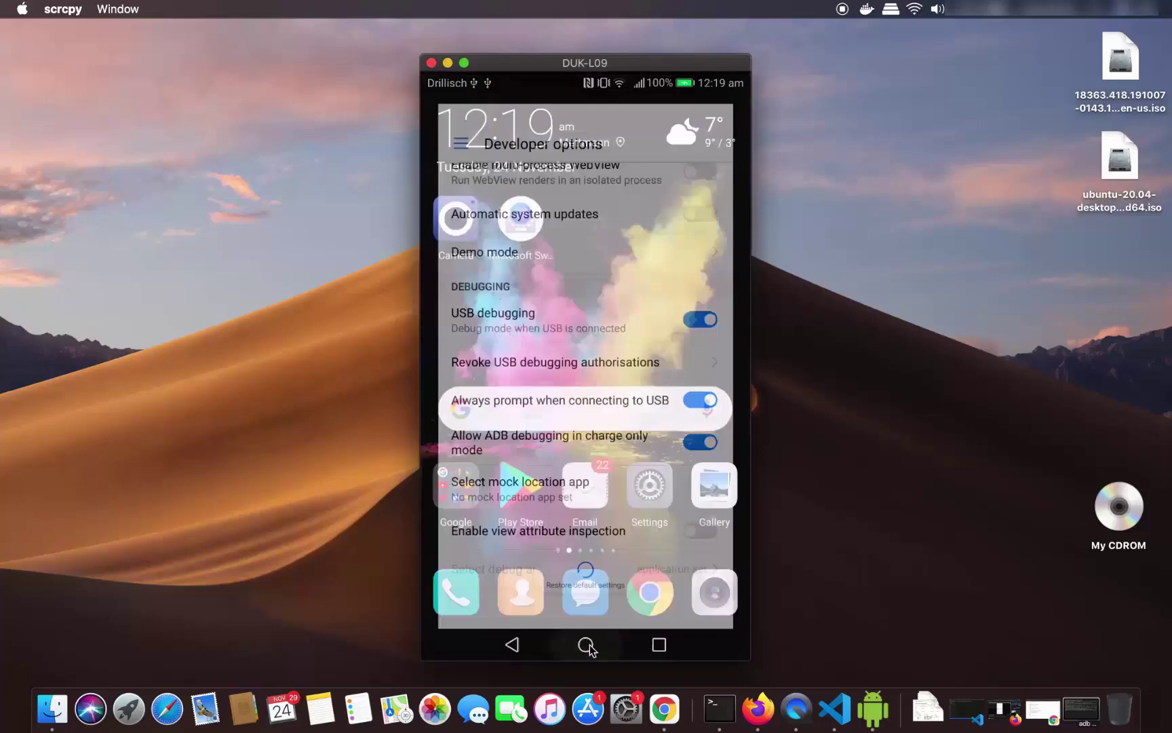